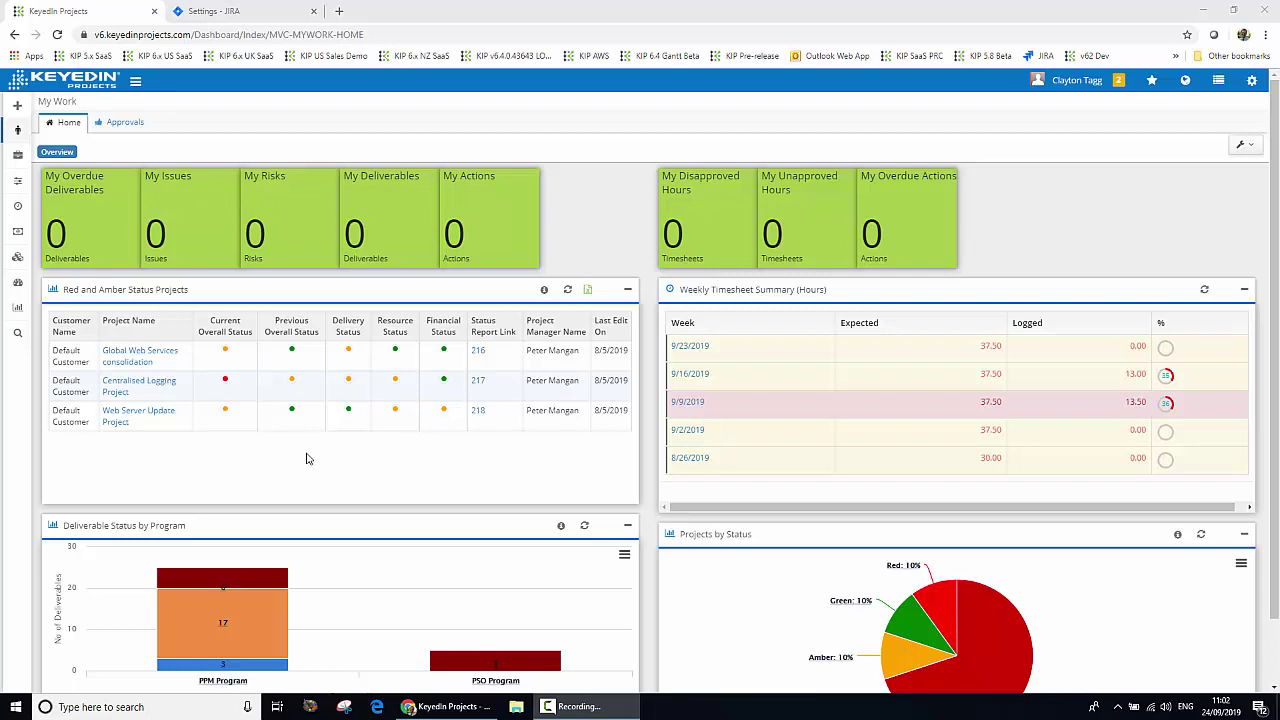
Step: Start a new Project Portfolio Management Project based on the Jira Demo Template
{"action": "mouse_move", "coordinate": [20, 110]}
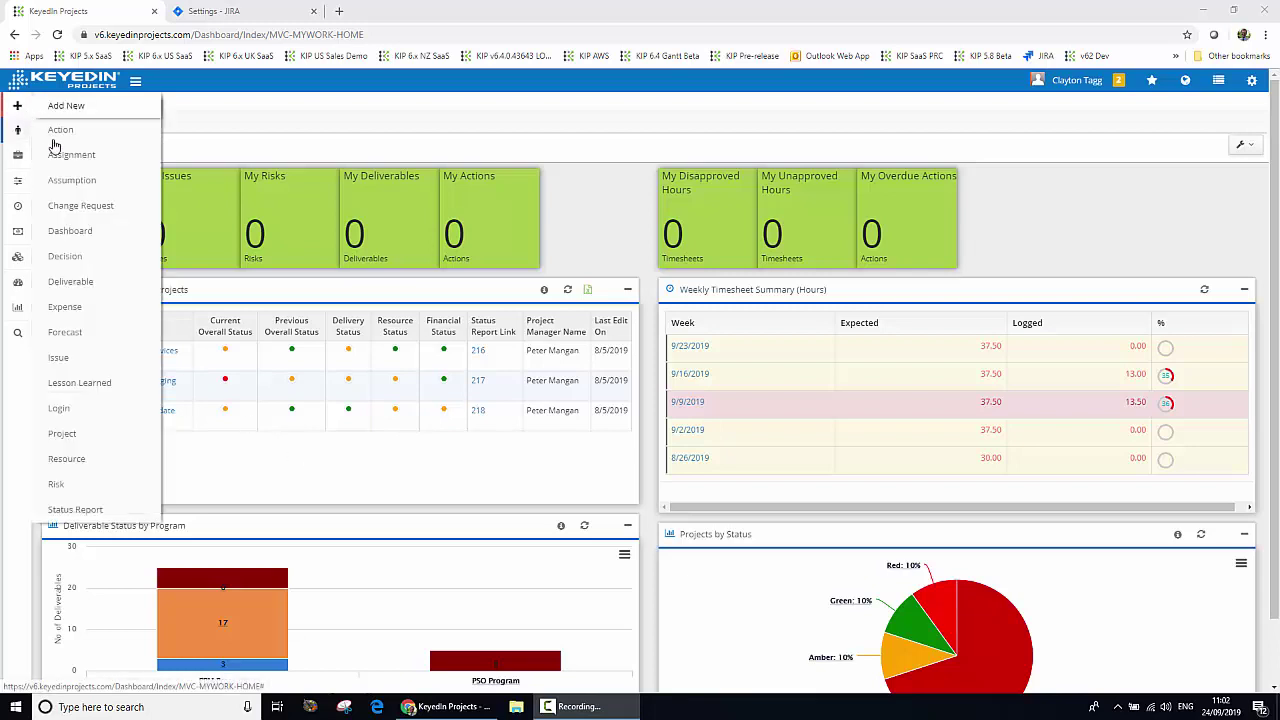
{"action": "left_click", "coordinate": [86, 437]}
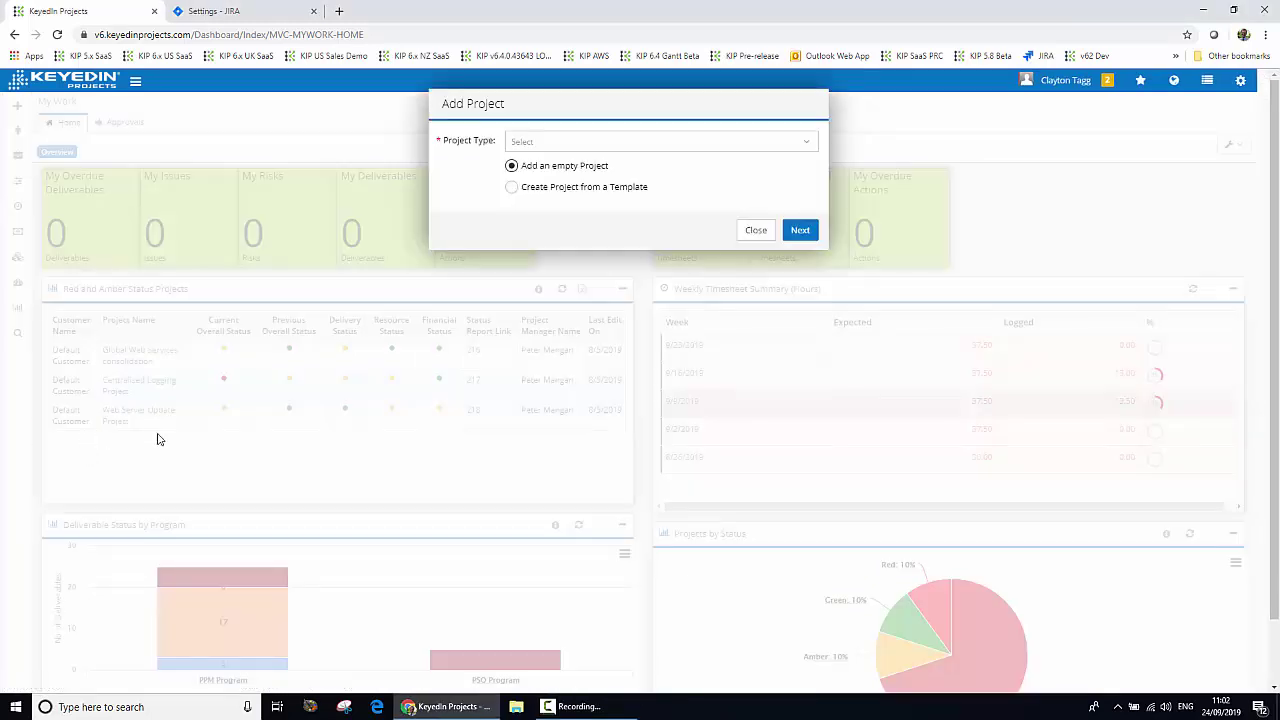
{"action": "left_click", "coordinate": [614, 141]}
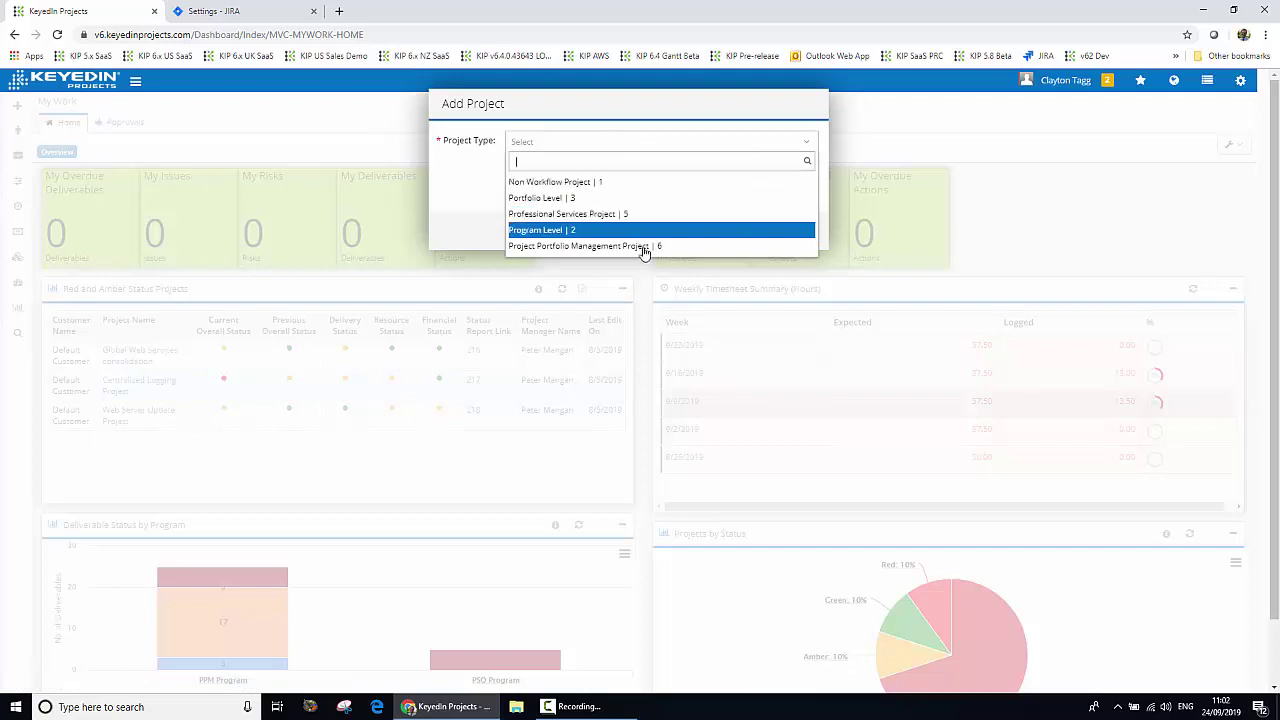
{"action": "left_click", "coordinate": [640, 247]}
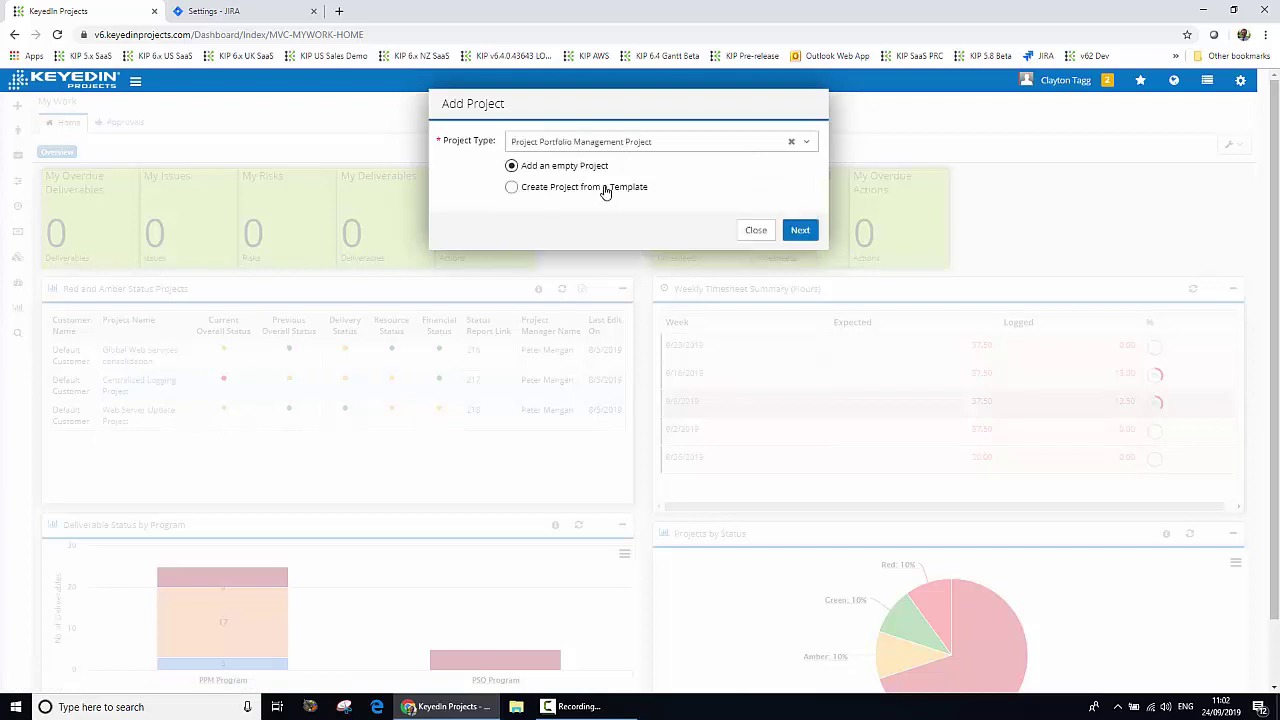
{"action": "left_click", "coordinate": [604, 190]}
{"action": "left_click", "coordinate": [605, 219]}
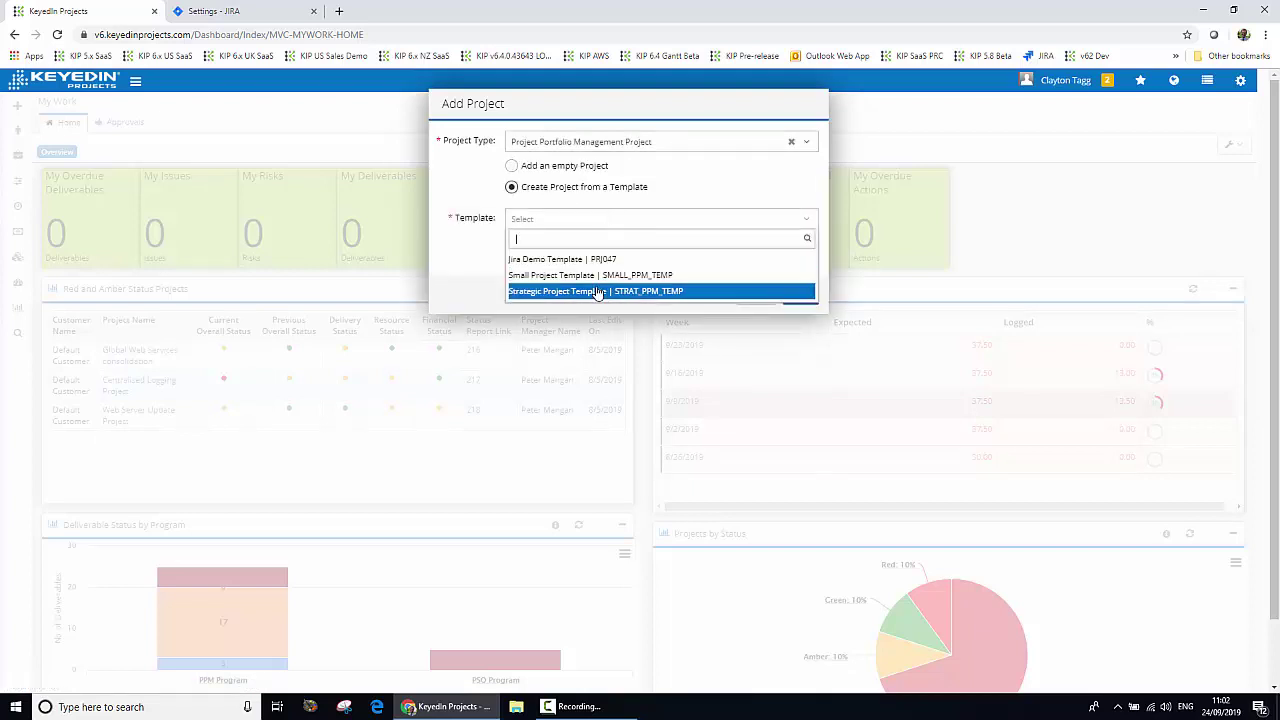
{"action": "left_click", "coordinate": [598, 261]}
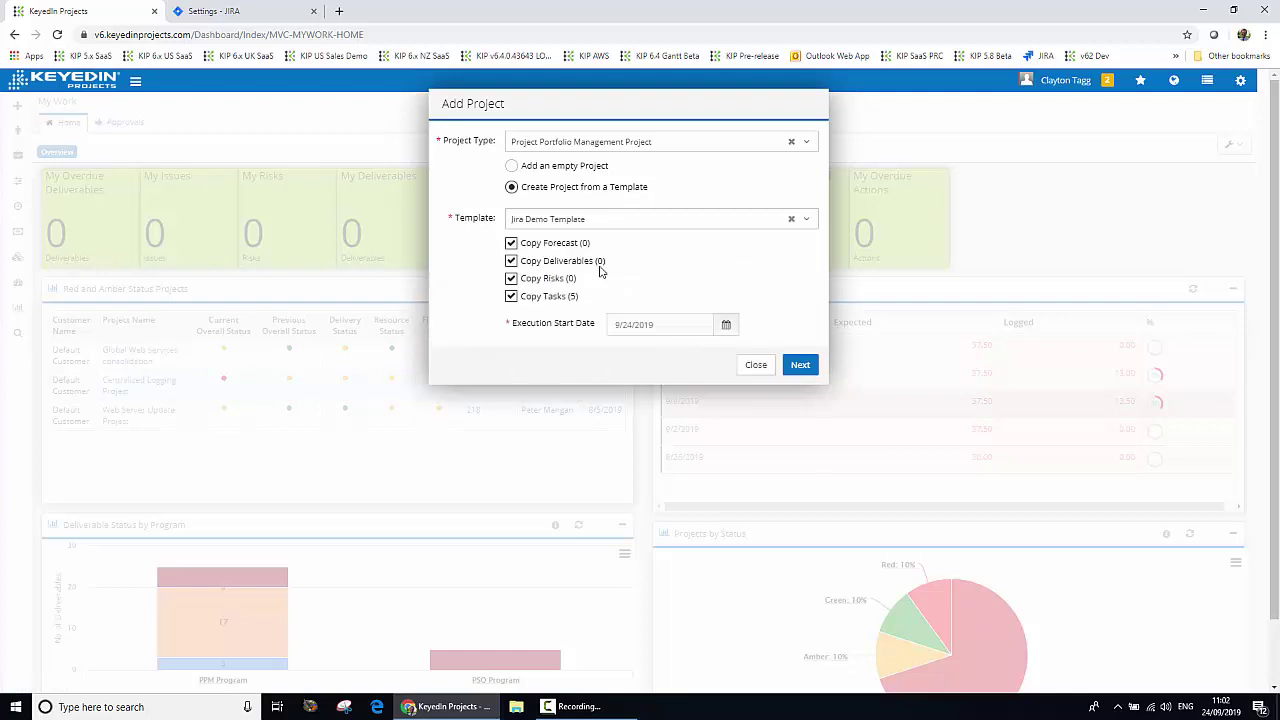
{"action": "left_click", "coordinate": [799, 366]}
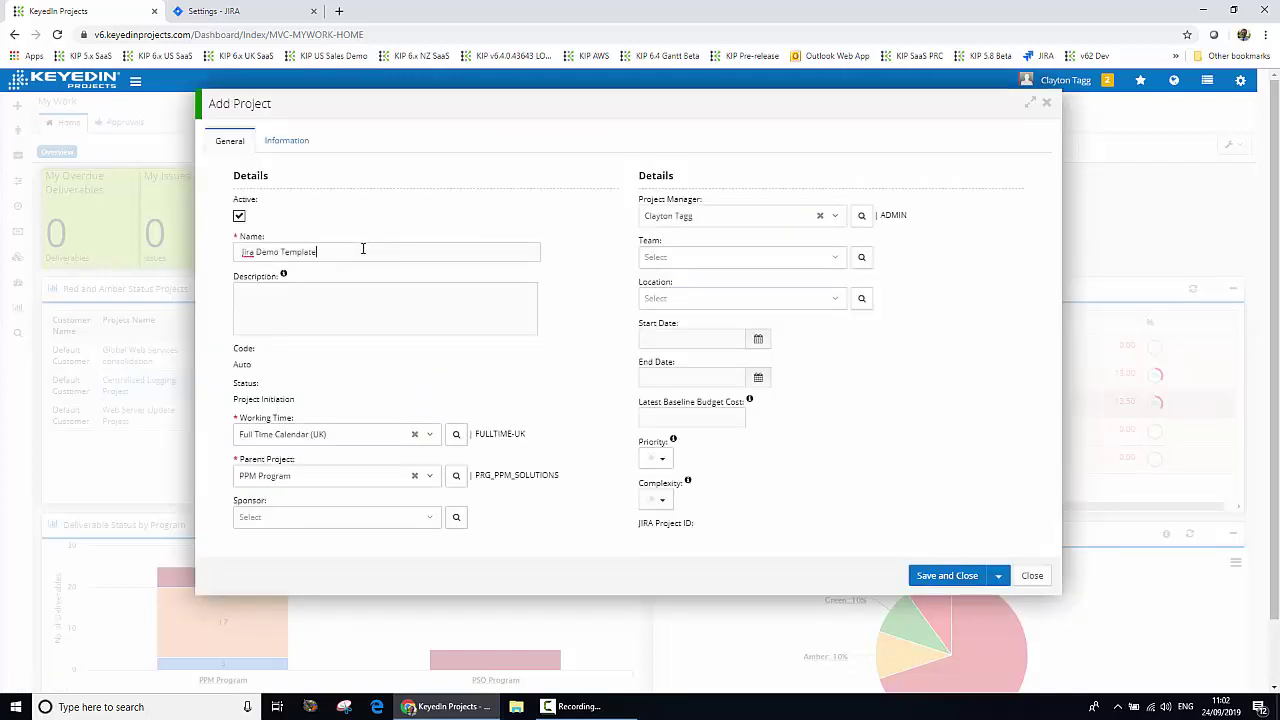
Step: Name the project 'Our new KIP-Jira Project 001', then save and close it
{"action": "double_click", "coordinate": [363, 250]}
{"action": "key", "text": "BackSpace"}
{"action": "key", "text": "BackSpace"}
{"action": "key", "text": "BackSpace"}
{"action": "key", "text": "BackSpace"}
{"action": "key", "text": "BackSpace"}
{"action": "key", "text": "BackSpace"}
{"action": "key", "text": "BackSpace"}
{"action": "key", "text": "BackSpace"}
{"action": "key", "text": "BackSpace"}
{"action": "key", "text": "BackSpace"}
{"action": "key", "text": "BackSpace"}
{"action": "type", "text": "Our new"}
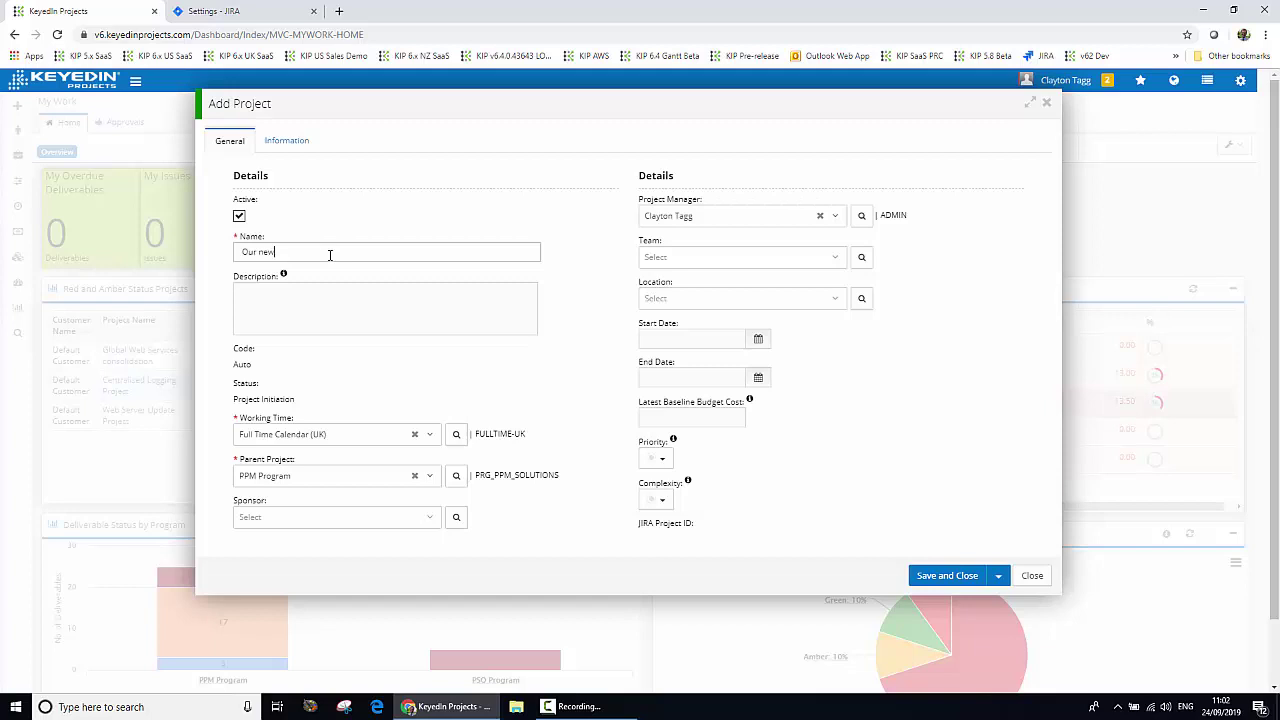
{"action": "type", "text": " KIP-Jira Project 001"}
{"action": "left_click", "coordinate": [944, 577]}
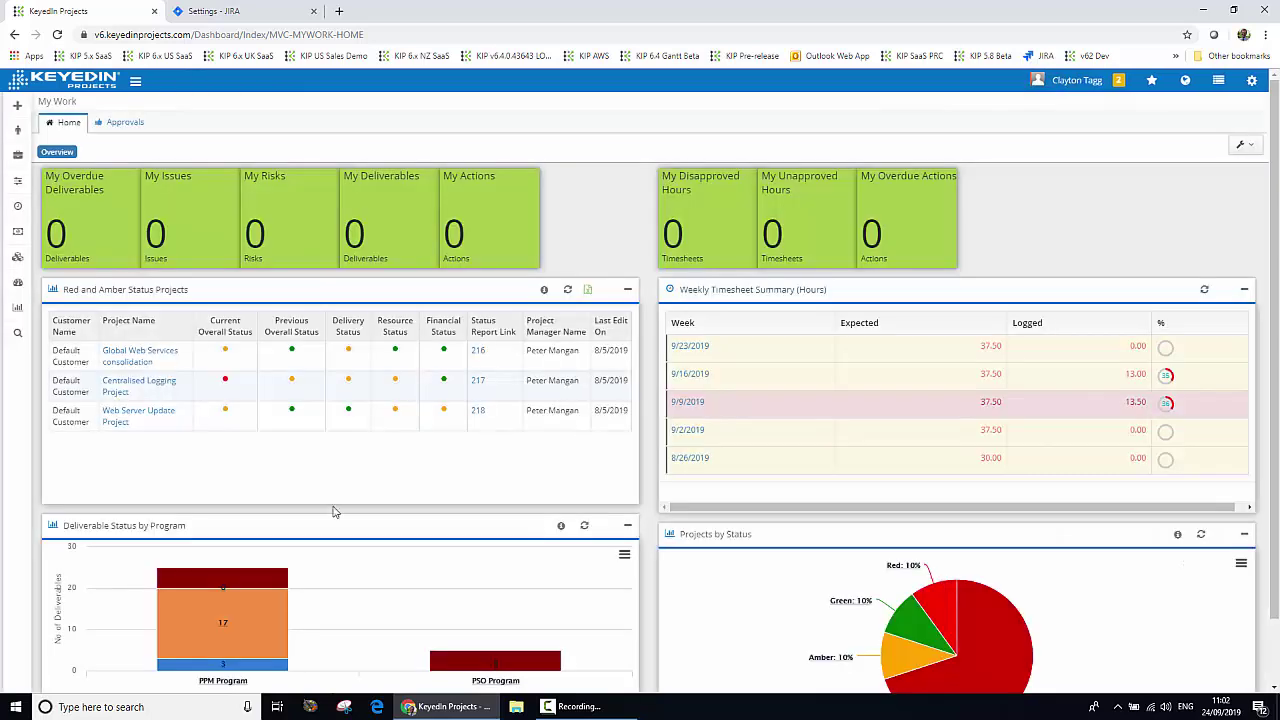
Step: From project search, move PRJ073 to Project Planning, linking it to Jira Project ID 10159
{"action": "left_click", "coordinate": [17, 336]}
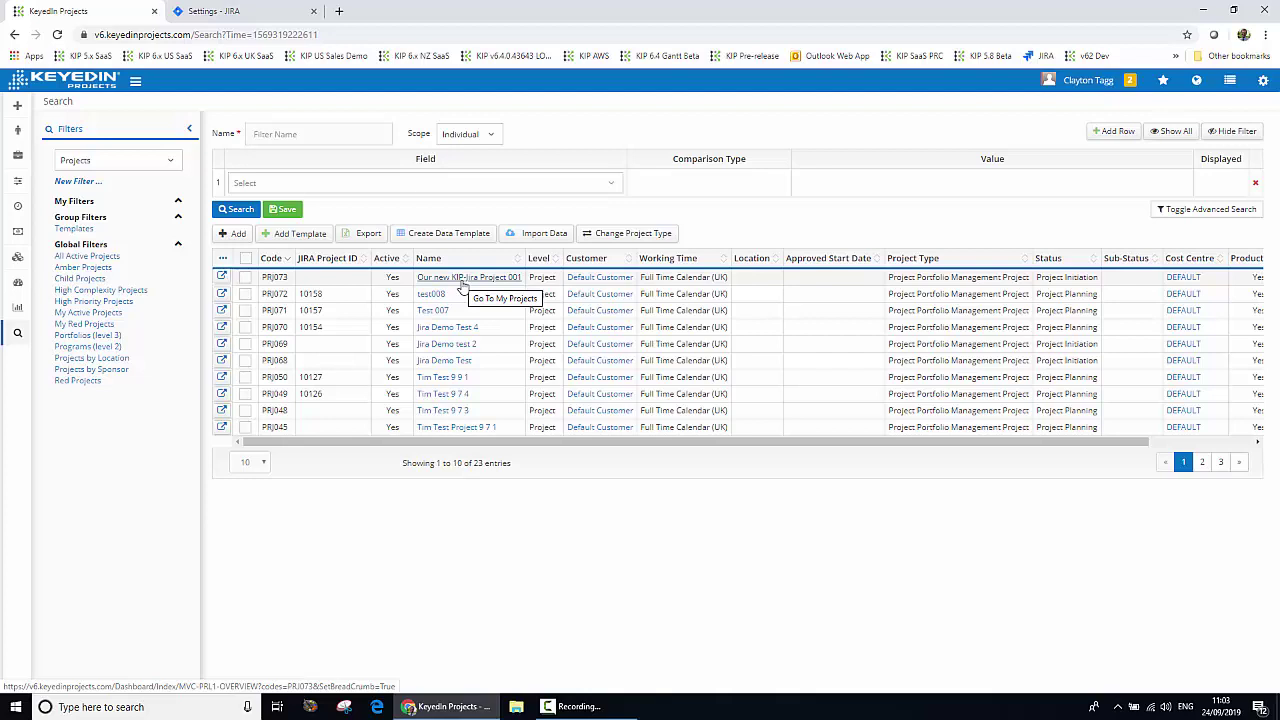
{"action": "left_click", "coordinate": [222, 277]}
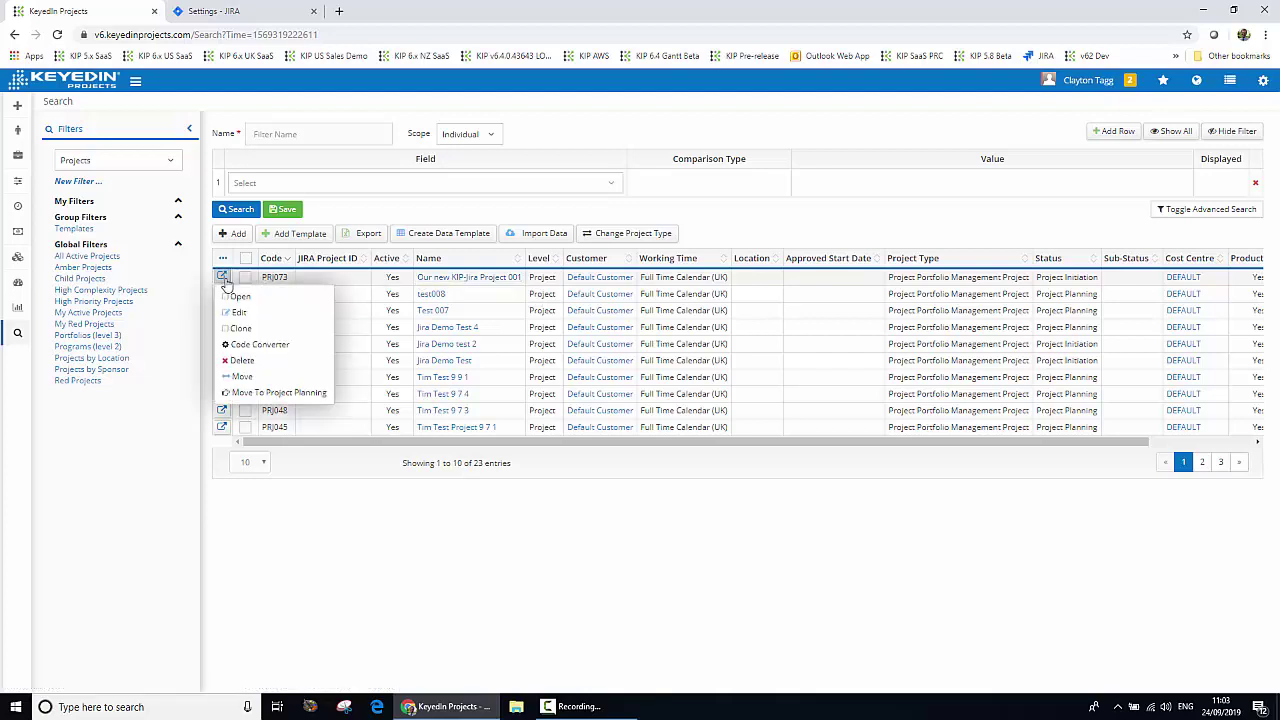
{"action": "left_click", "coordinate": [279, 393]}
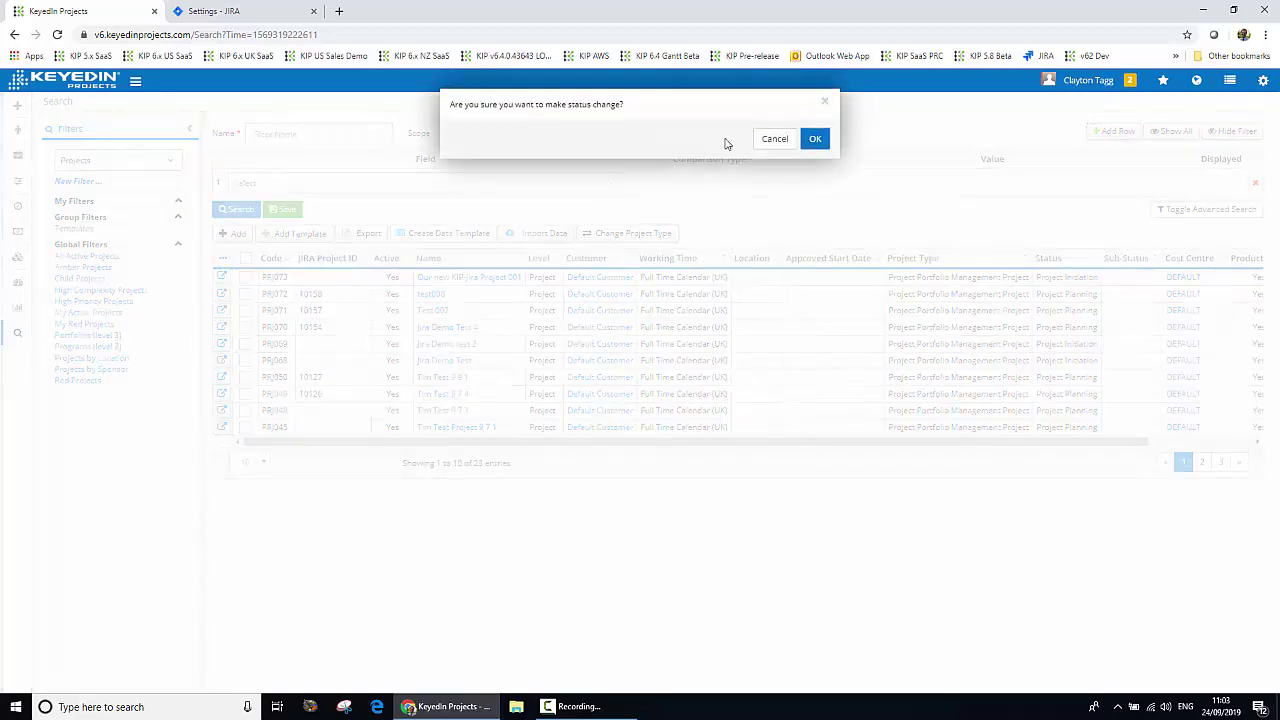
{"action": "left_click", "coordinate": [815, 138]}
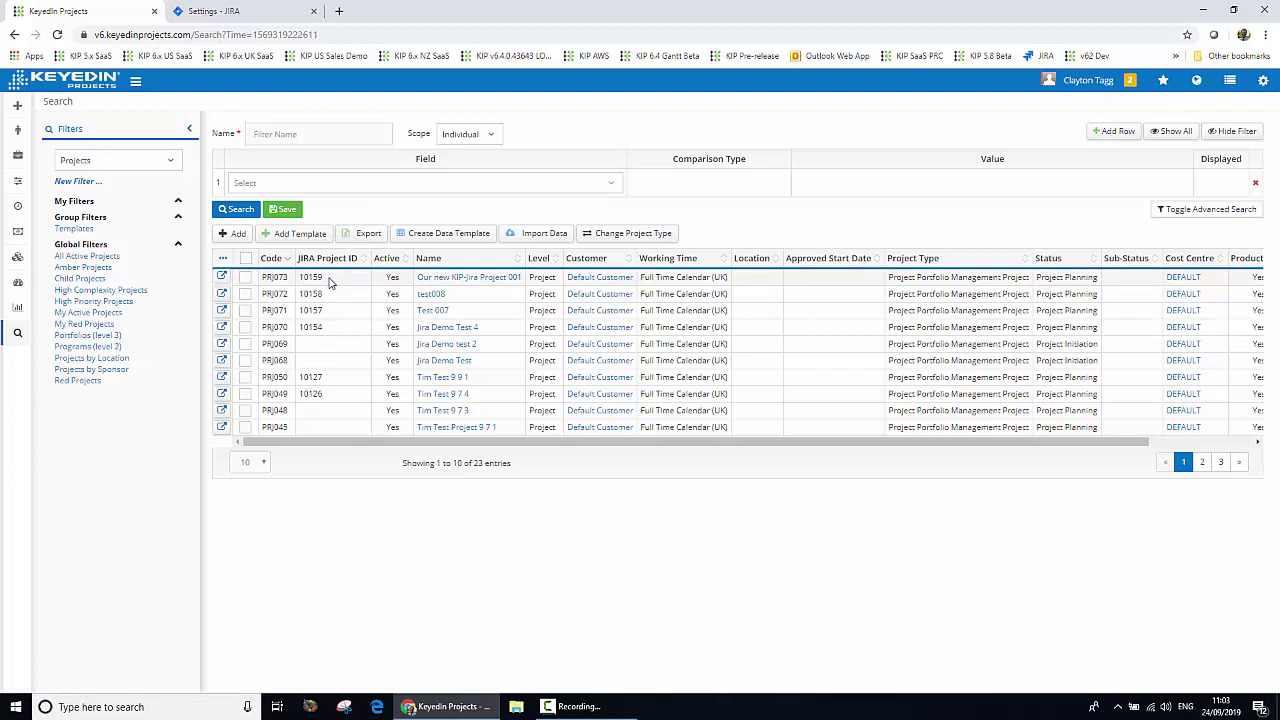
Step: In Jira, open the 'Our new KIP_Jira Project 001' project from the Projects list
{"action": "left_click", "coordinate": [201, 12]}
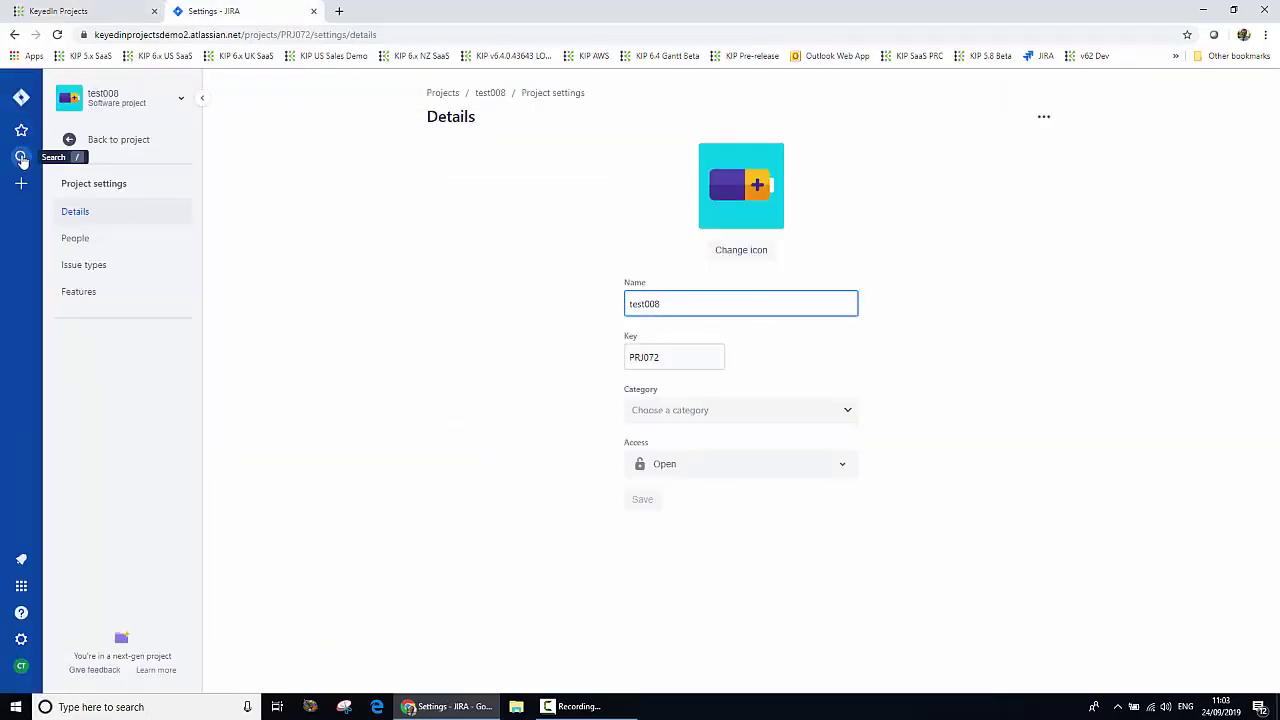
{"action": "left_click", "coordinate": [20, 97]}
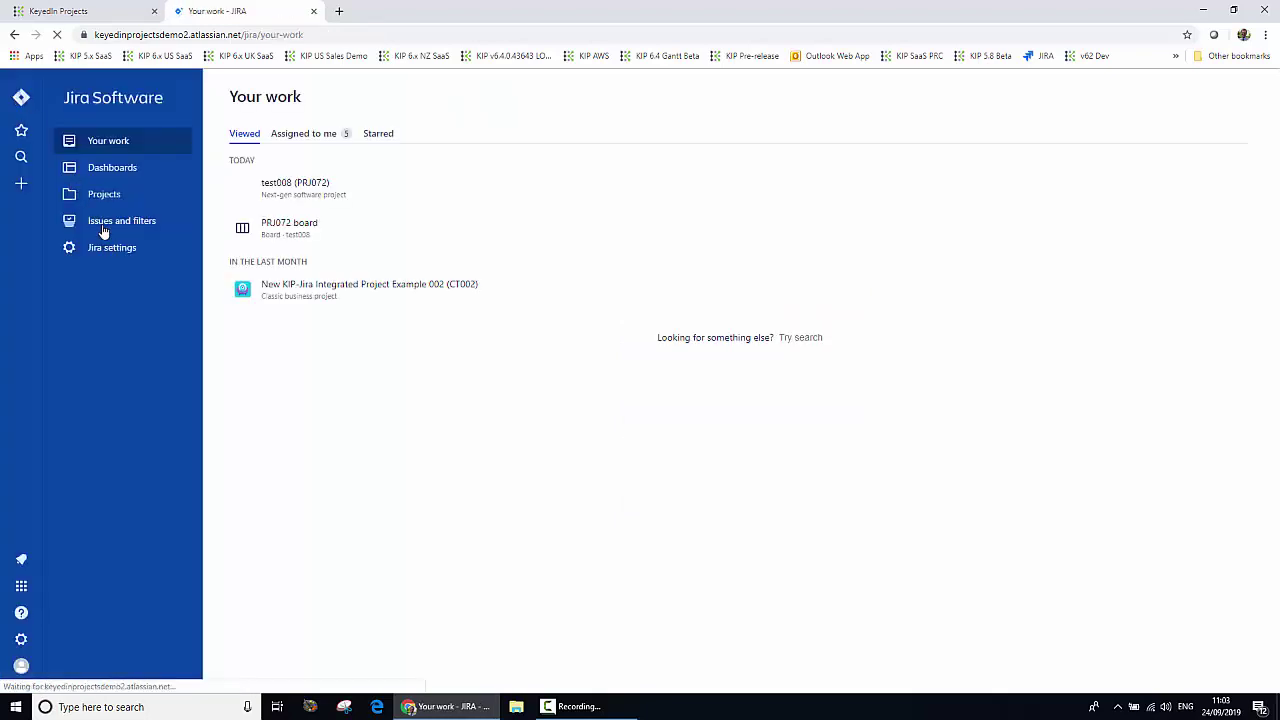
{"action": "left_click", "coordinate": [95, 196]}
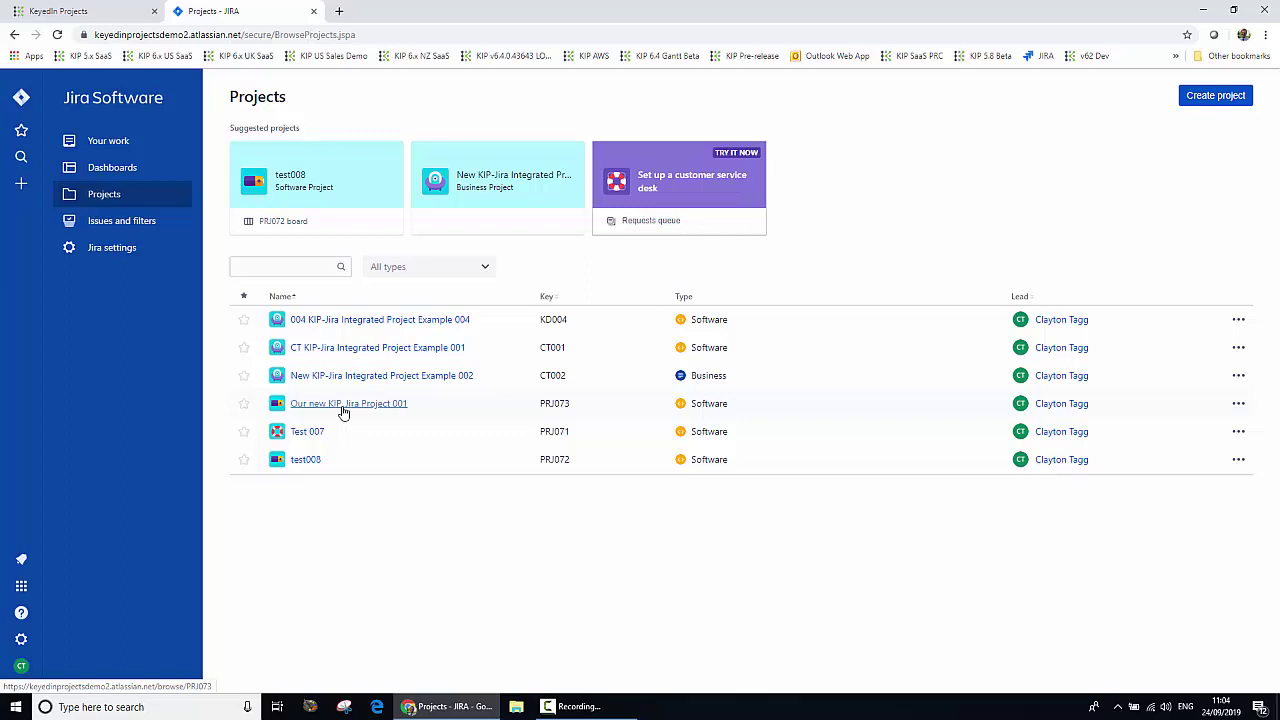
{"action": "left_click", "coordinate": [343, 405]}
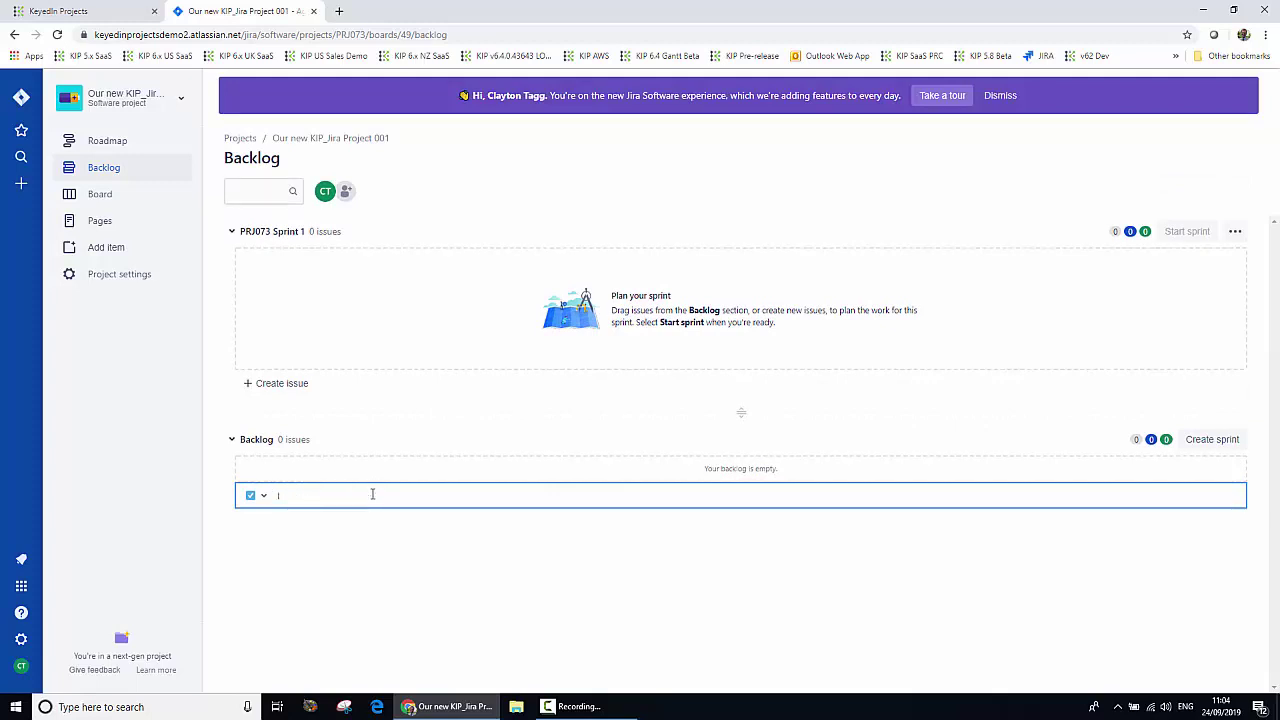
Step: Create backlog issues 'Issue 001', 'Issue 002', 'Issue 003' and 'Issue 004'
{"action": "type", "text": "Issue 001"}
{"action": "key", "text": "Return"}
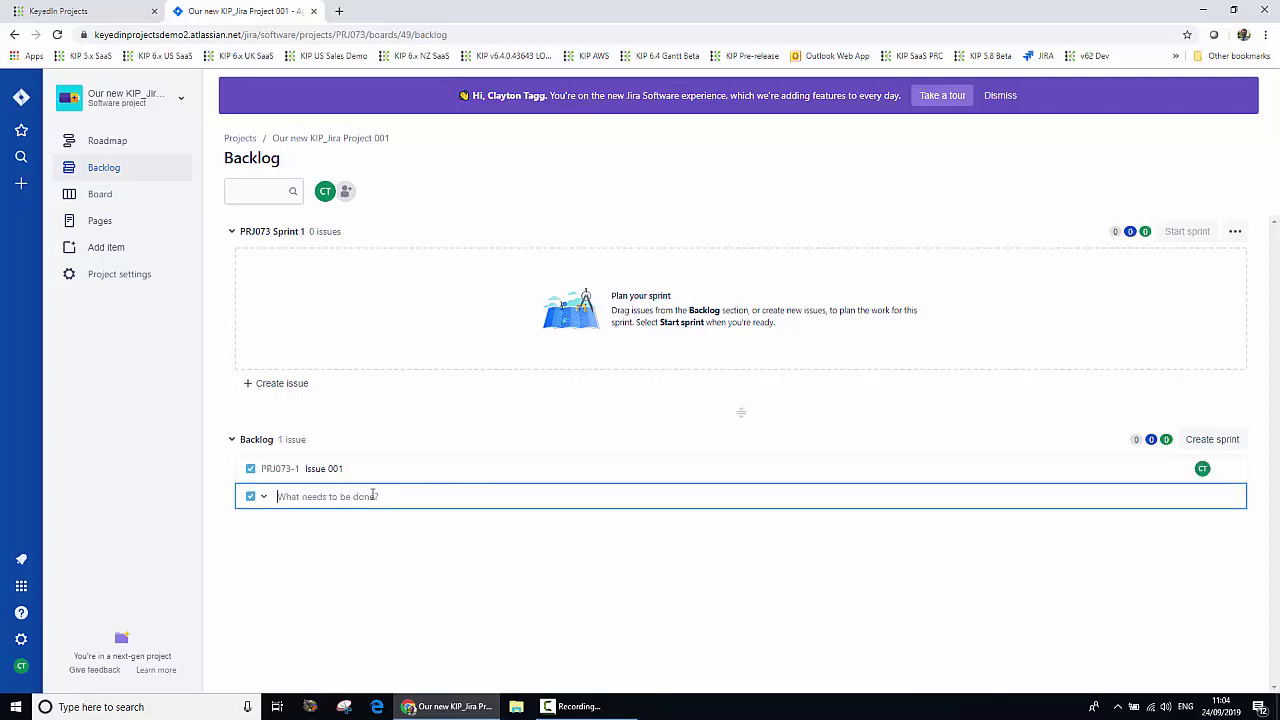
{"action": "type", "text": "Issue 002"}
{"action": "key", "text": "Return"}
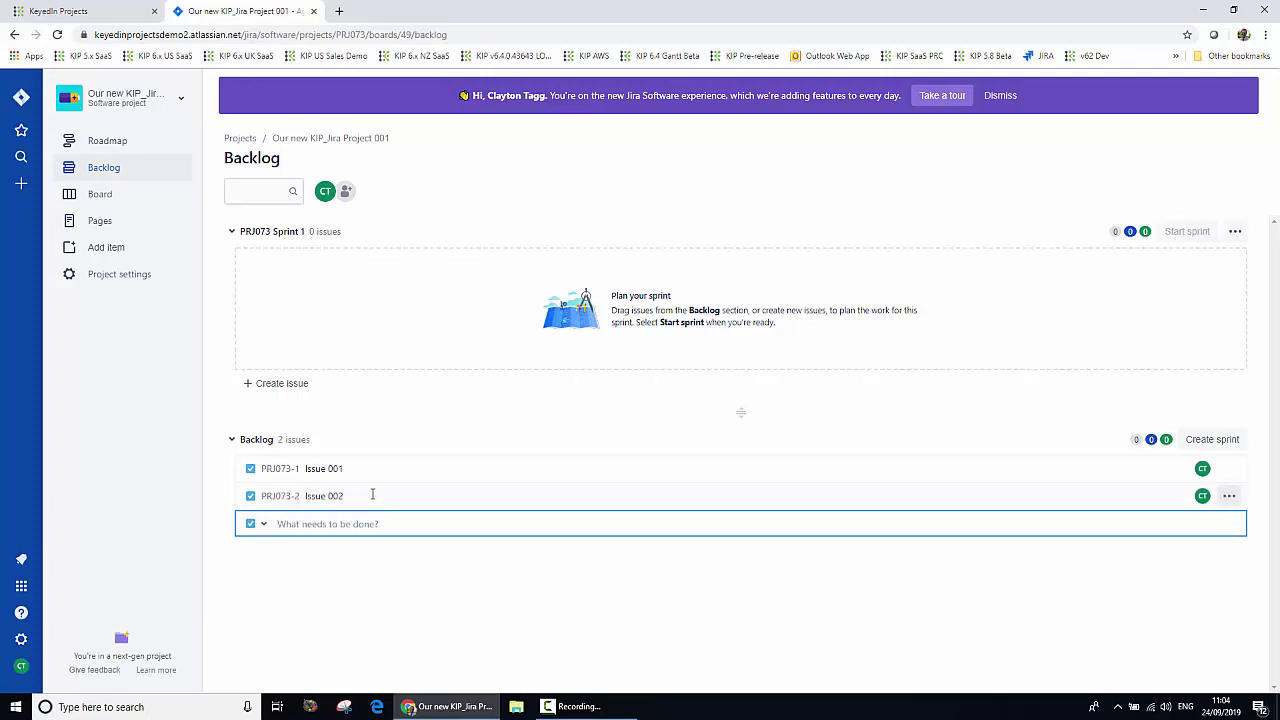
{"action": "type", "text": "Issue 003"}
{"action": "key", "text": "Return"}
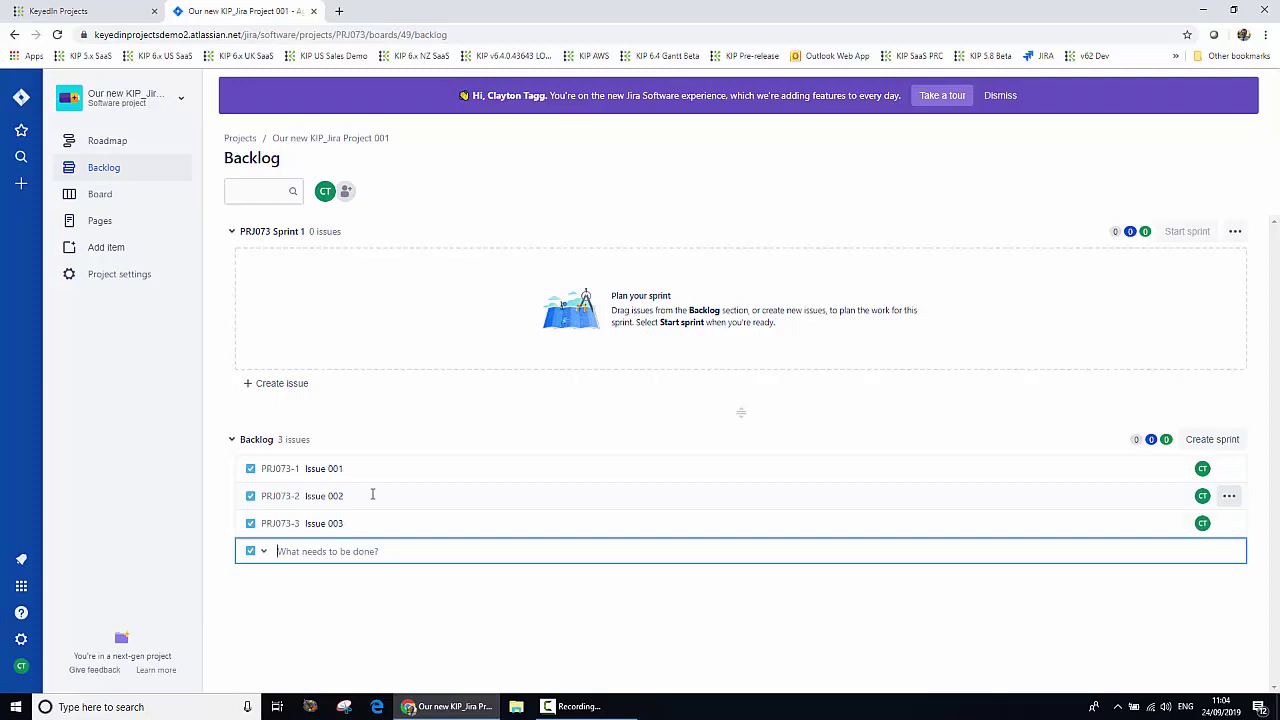
{"action": "type", "text": "Issue 004"}
{"action": "key", "text": "Return"}
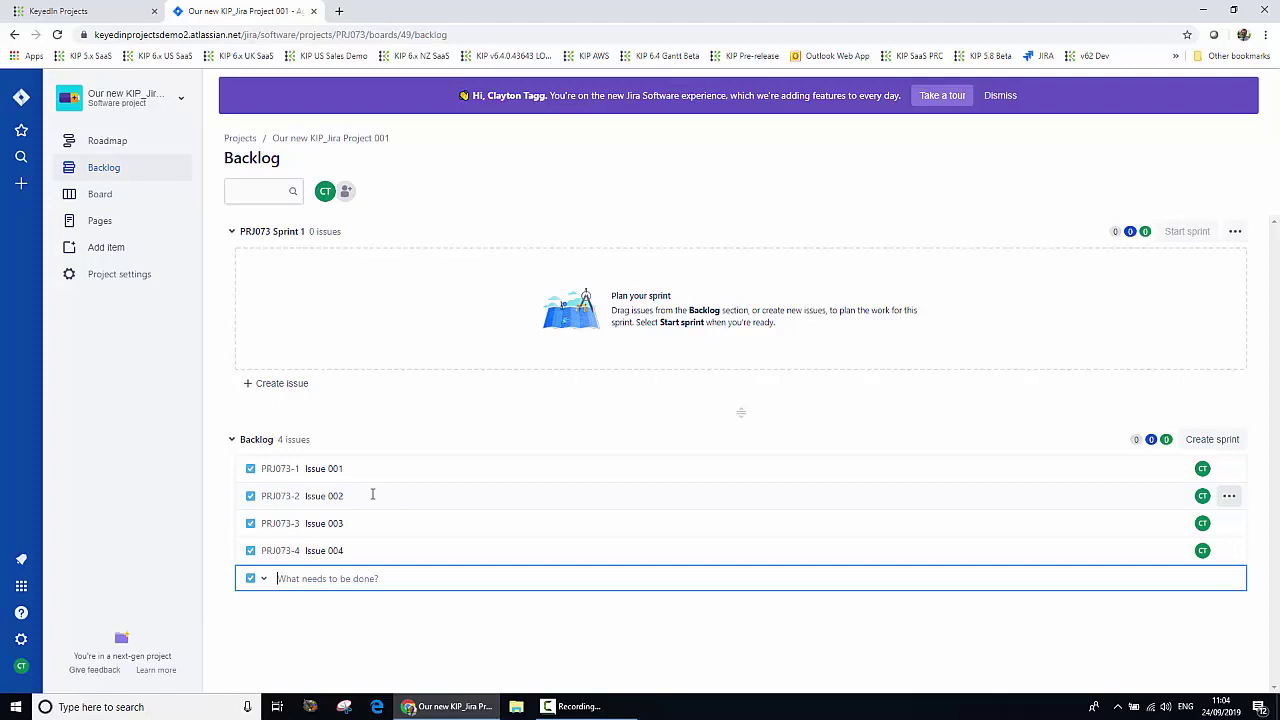
{"action": "left_click", "coordinate": [409, 635]}
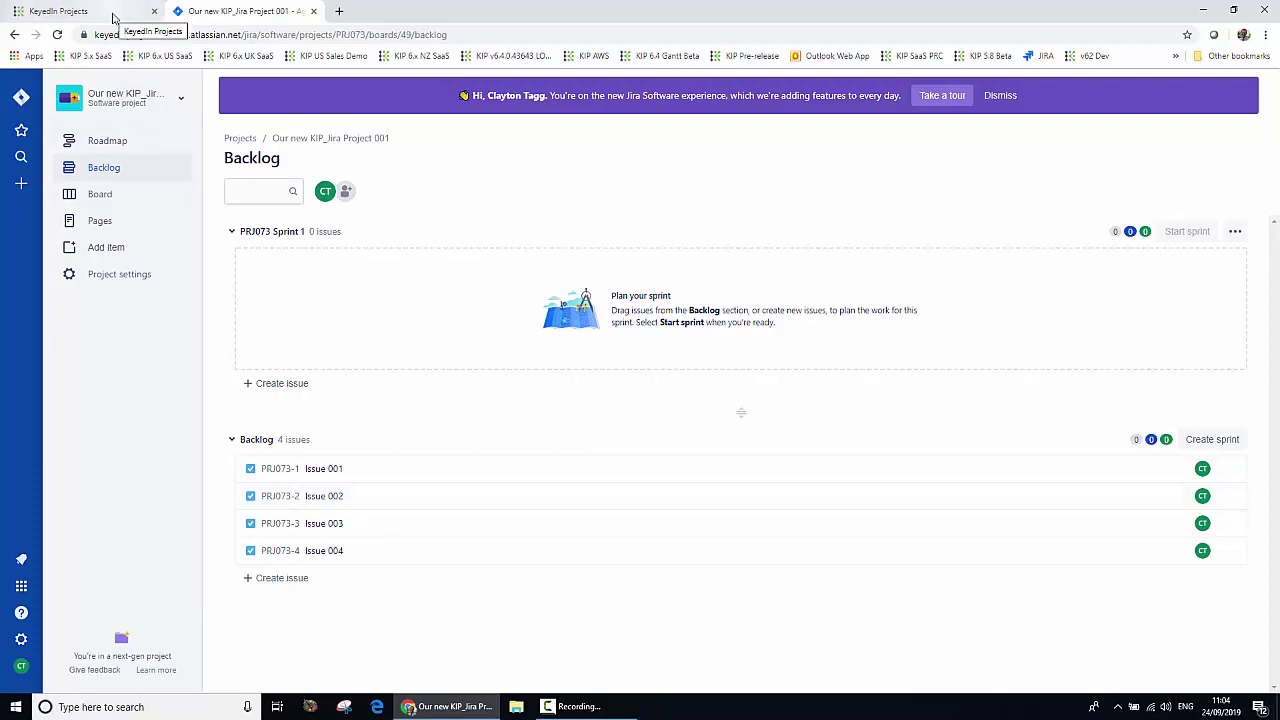
Step: Back in KeyedIn, open 'Our new KIP-Jira Project 001' and its Tasks plan
{"action": "left_click", "coordinate": [113, 18]}
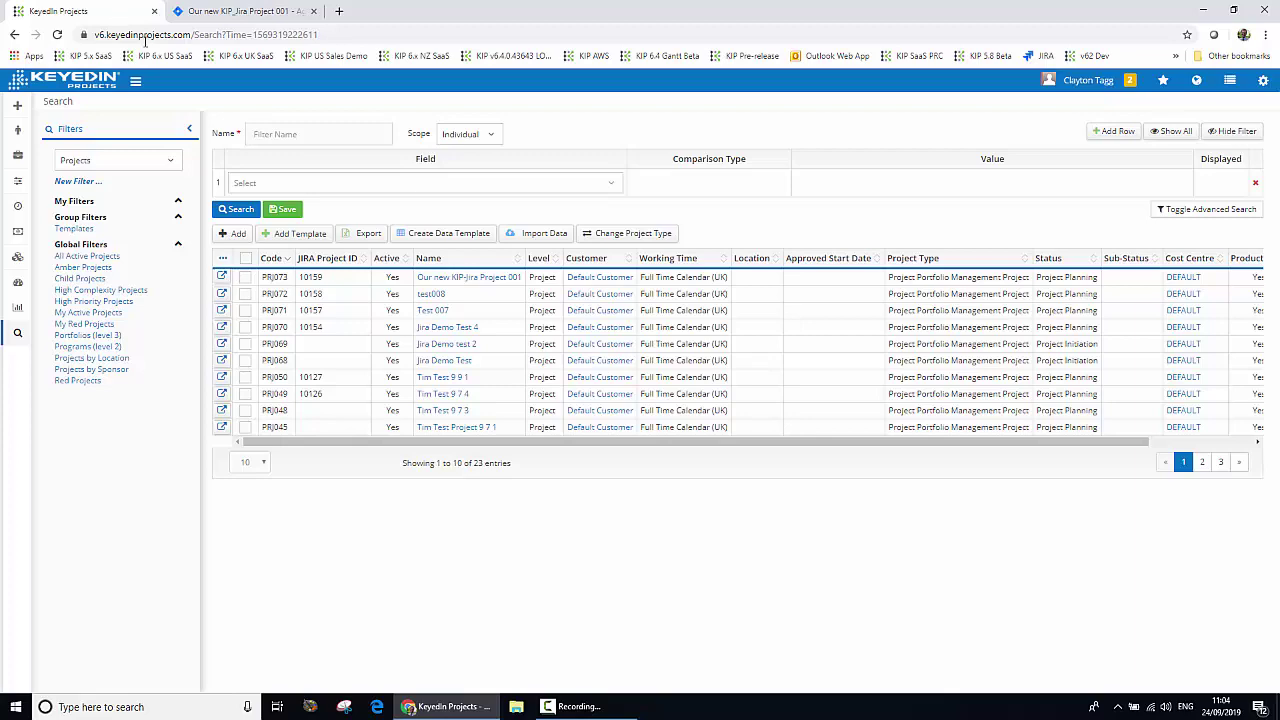
{"action": "left_click", "coordinate": [459, 279]}
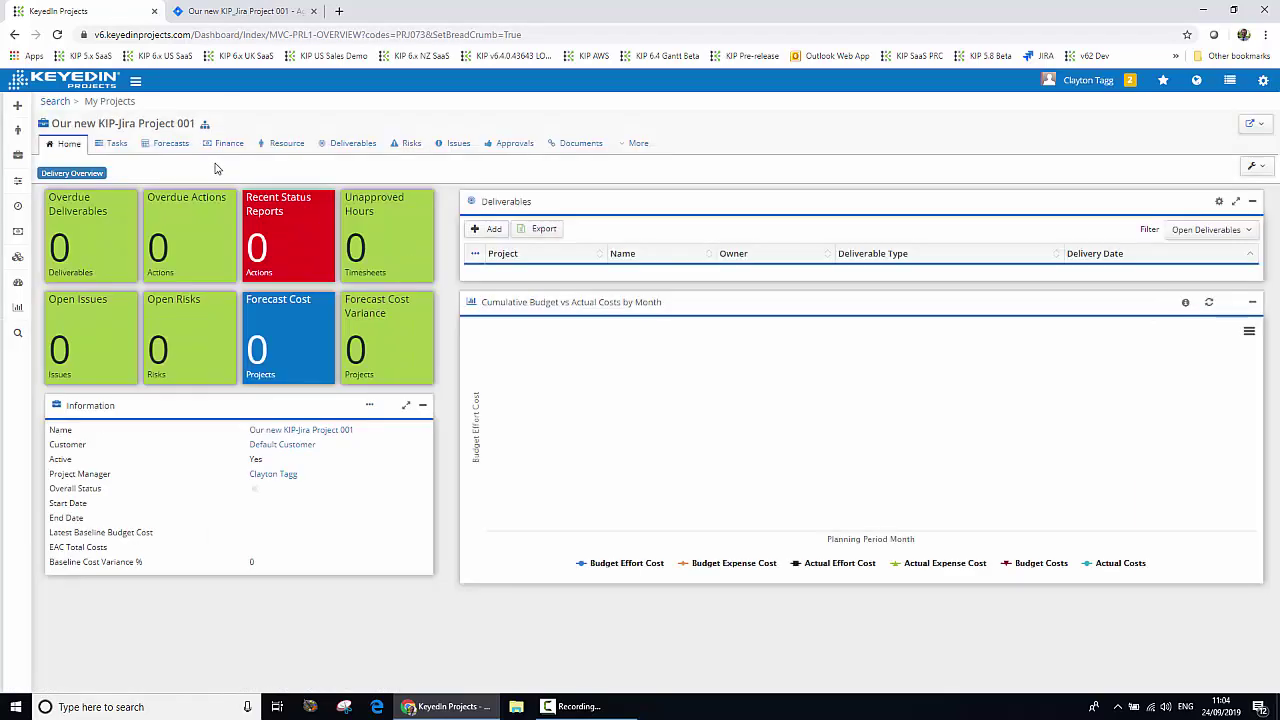
{"action": "left_click", "coordinate": [116, 146]}
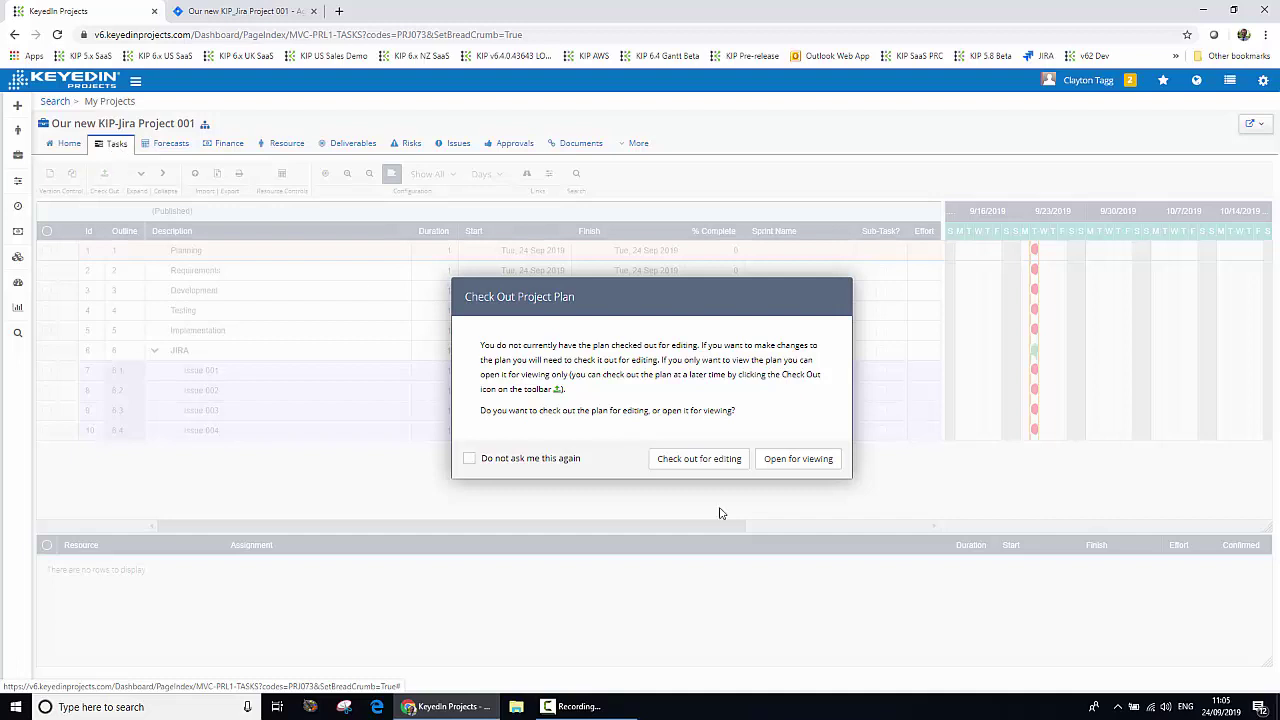
Step: Check out the project plan for editing, review the JIRA task rows, and return to Jira
{"action": "left_click", "coordinate": [700, 460]}
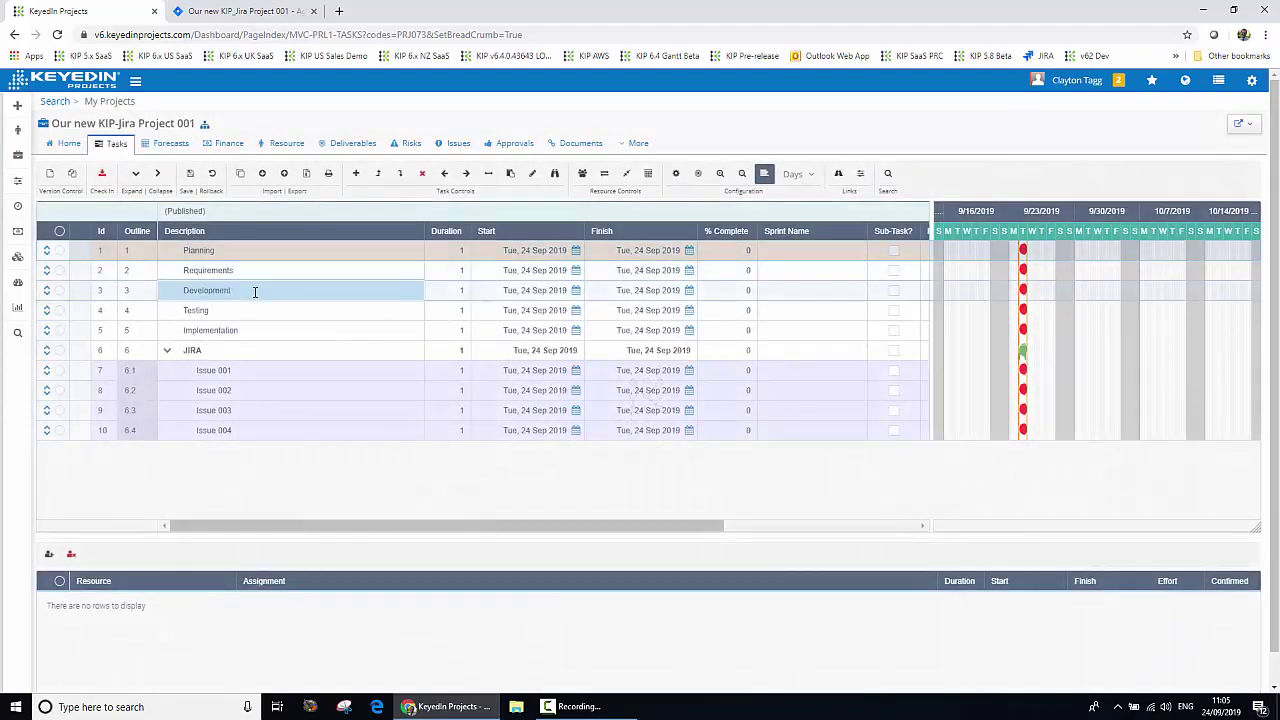
{"action": "left_click", "coordinate": [256, 401]}
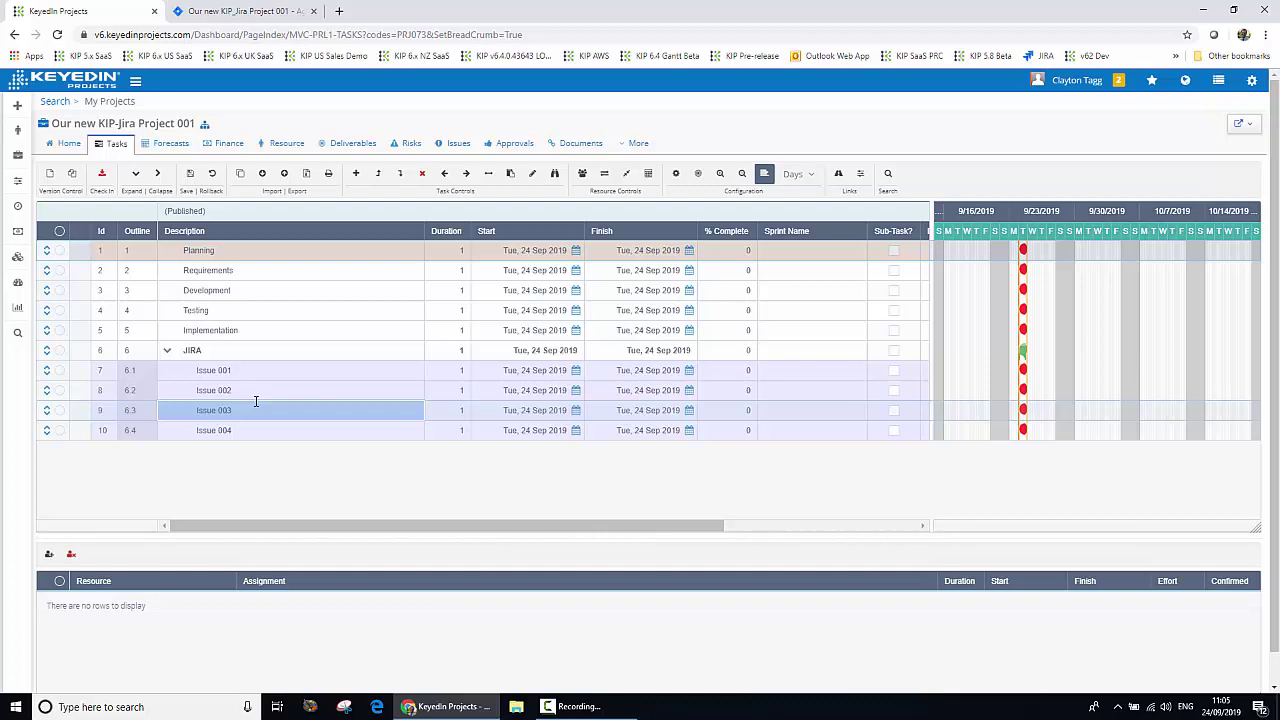
{"action": "left_click", "coordinate": [245, 11]}
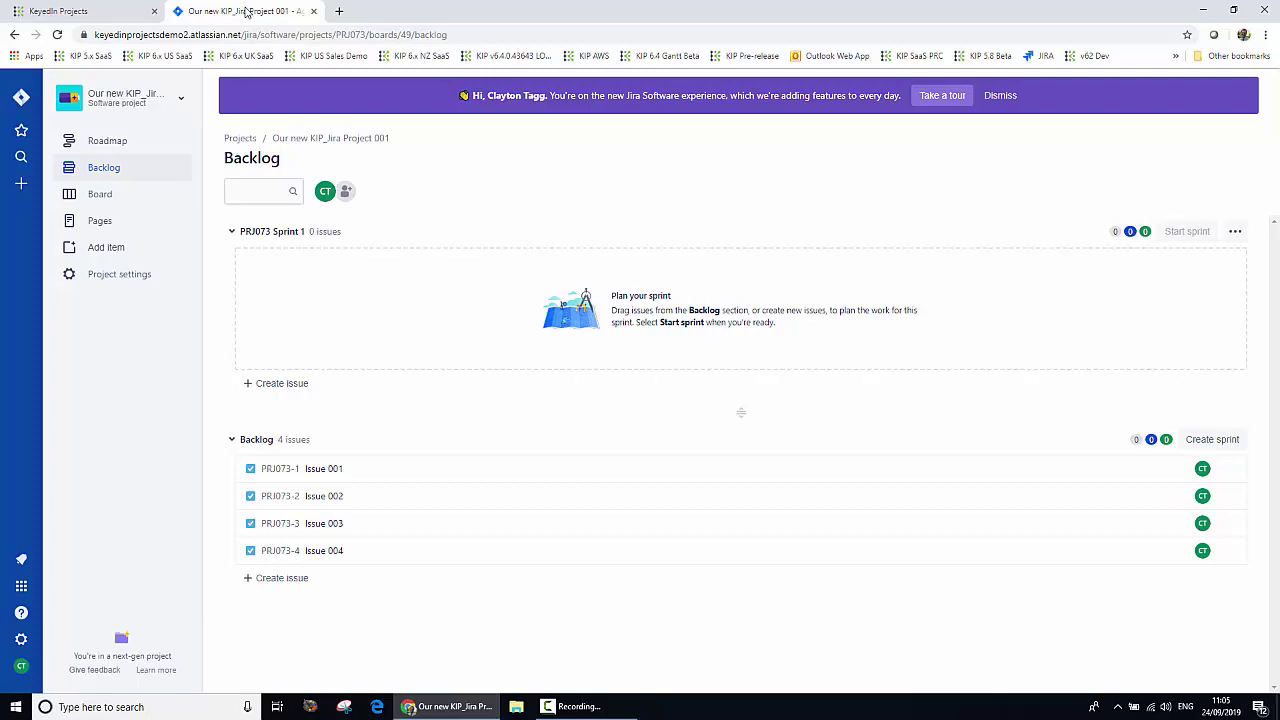
Step: Drag Issue 001, Issue 002 and Issue 003 into PRJ073 Sprint 1
{"action": "left_click_drag", "start_coordinate": [310, 469], "coordinate": [330, 268]}
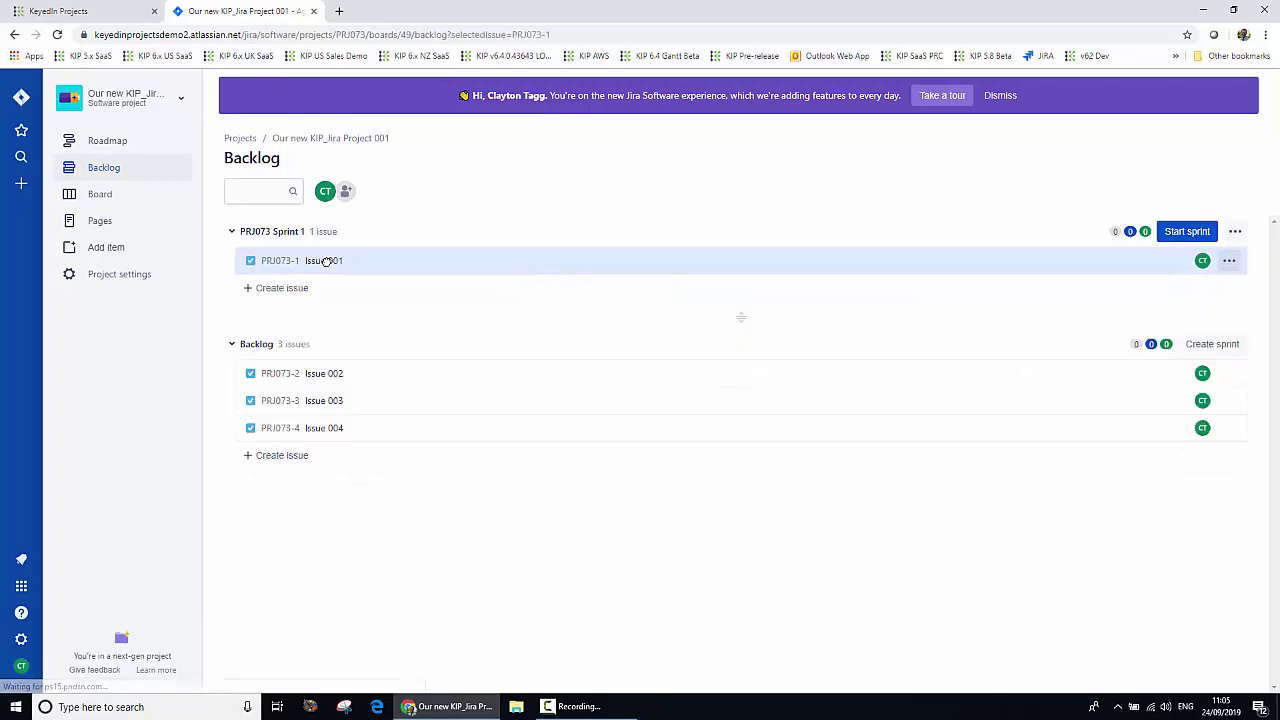
{"action": "left_click_drag", "start_coordinate": [329, 373], "coordinate": [333, 288]}
{"action": "left_click_drag", "start_coordinate": [346, 402], "coordinate": [342, 309]}
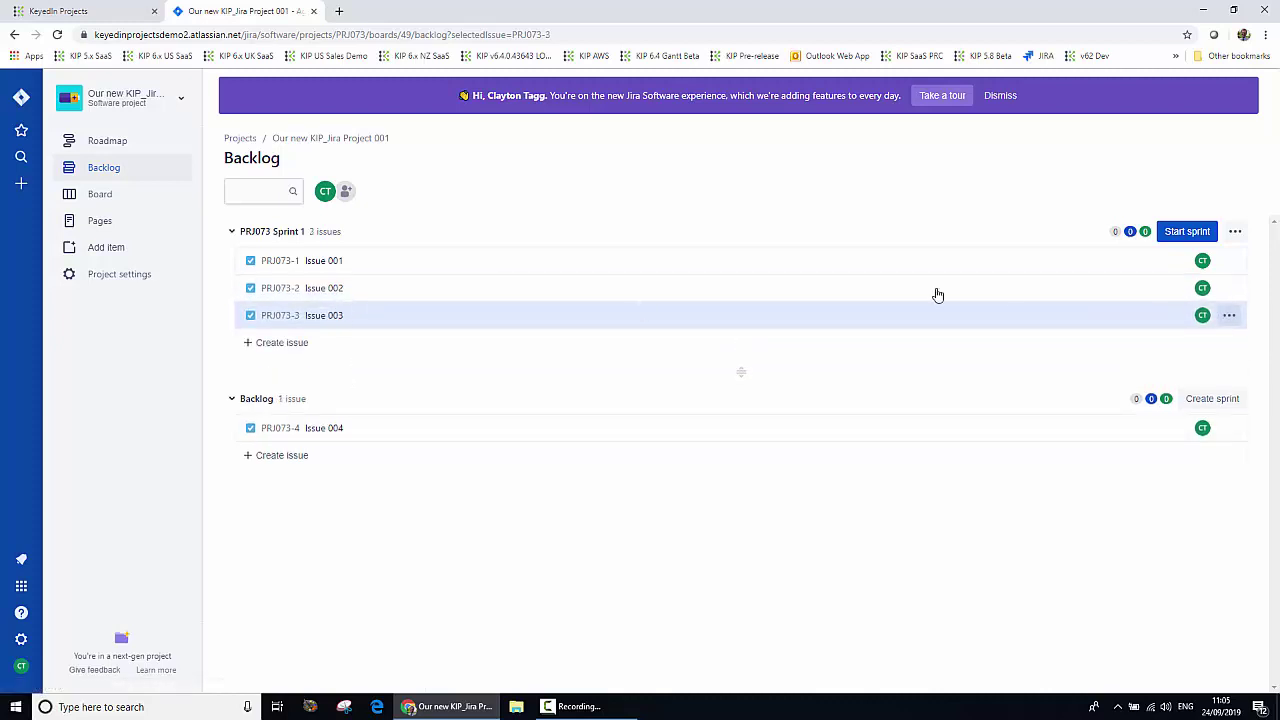
Step: Start PRJ073 Sprint 1 with a start date of 30 September 2019
{"action": "left_click", "coordinate": [1192, 233]}
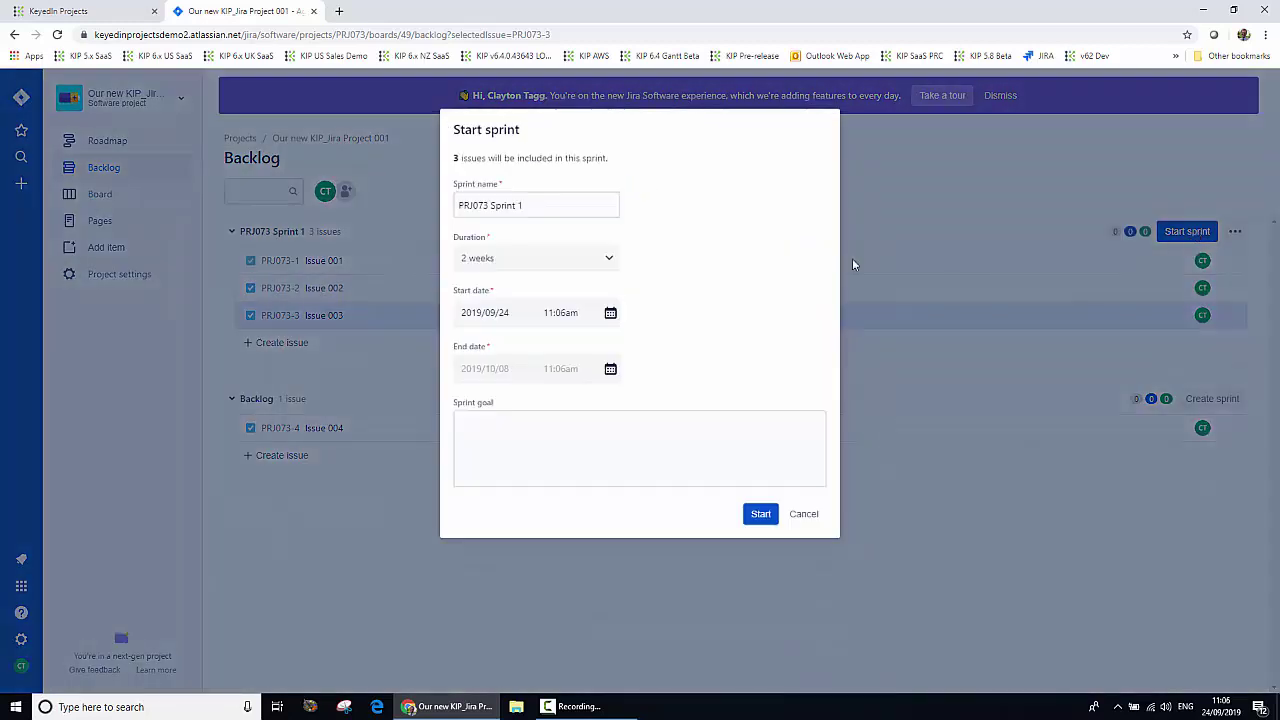
{"action": "left_click", "coordinate": [502, 313]}
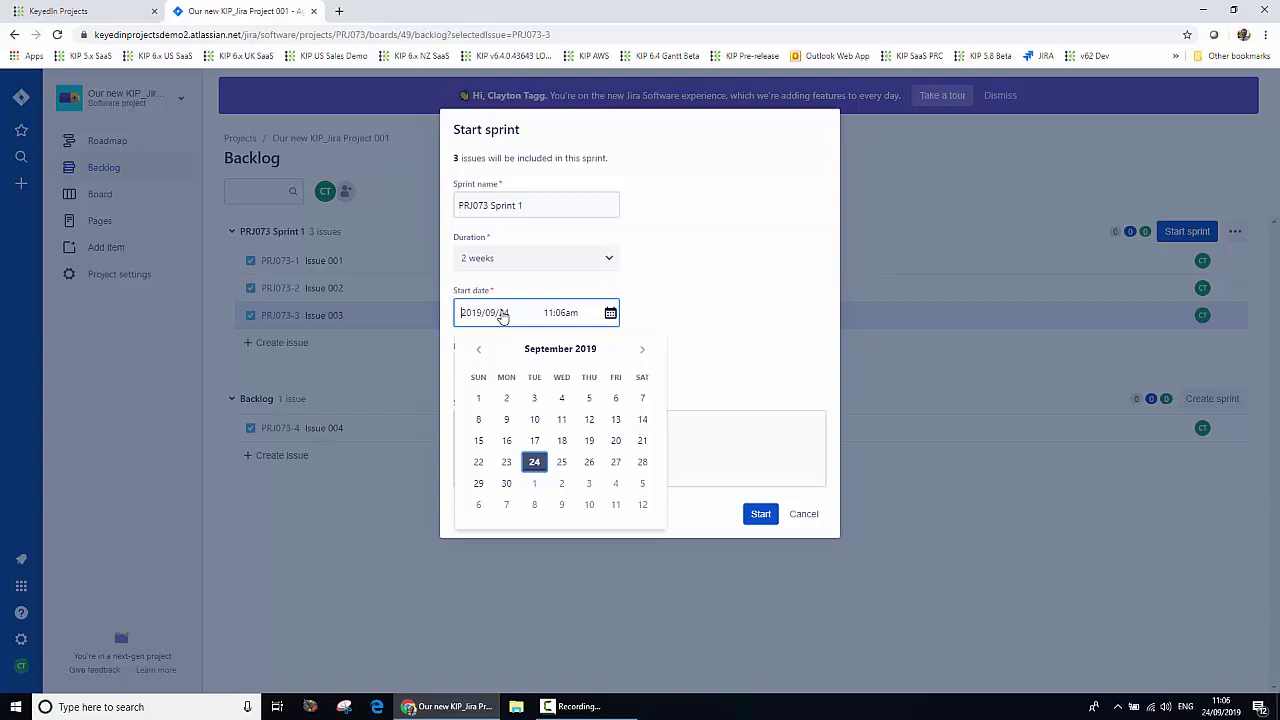
{"action": "left_click", "coordinate": [506, 483]}
{"action": "left_click", "coordinate": [760, 515]}
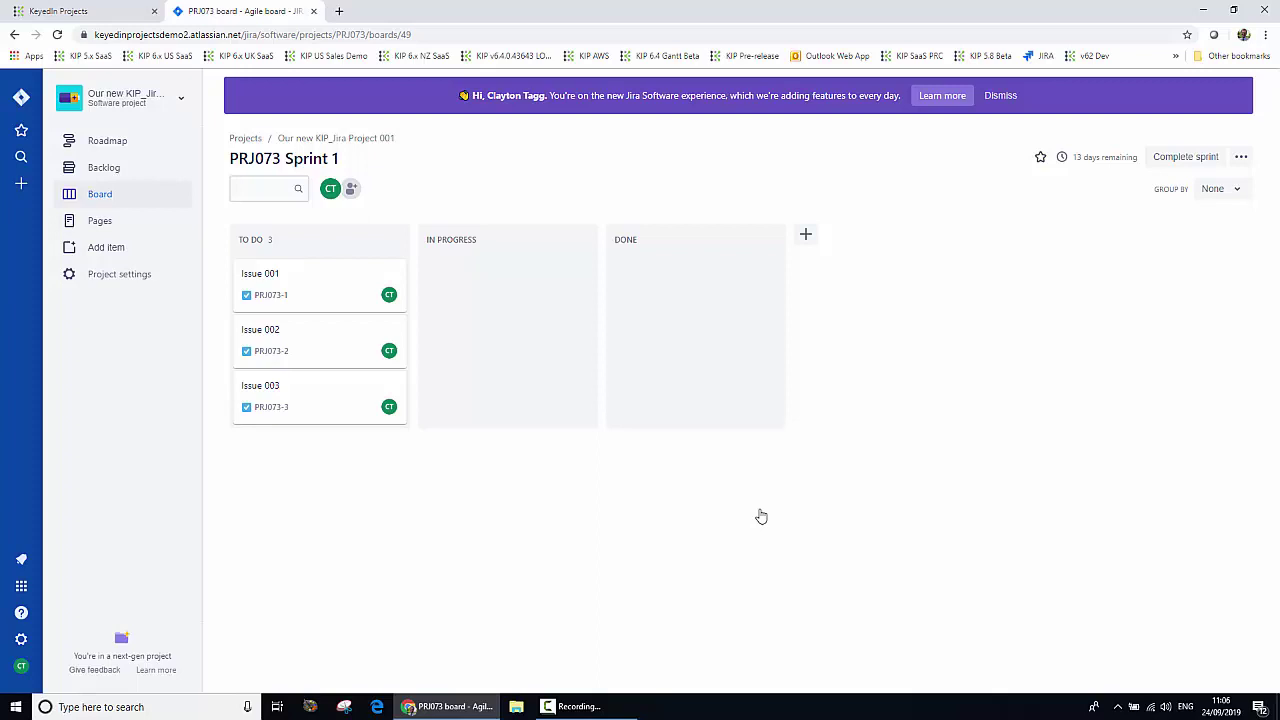
Step: Reload the KeyedIn task plan and check it out for editing again
{"action": "left_click", "coordinate": [90, 13]}
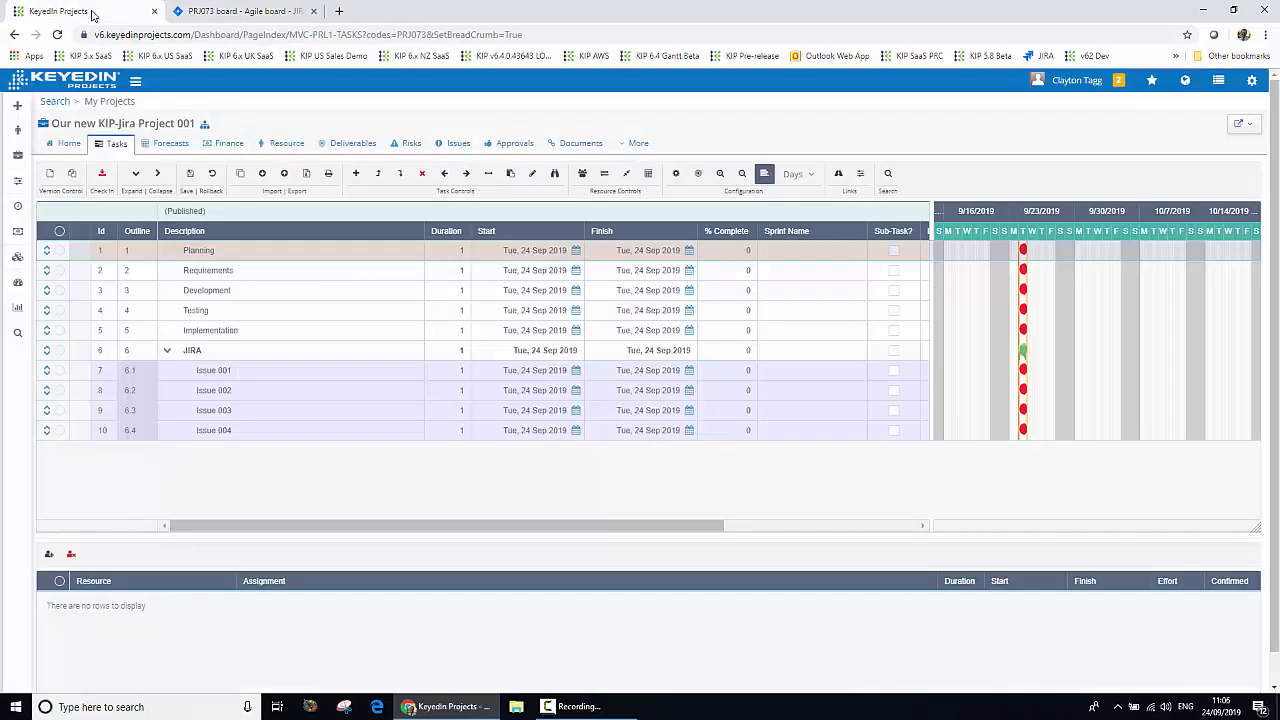
{"action": "key", "text": "F5"}
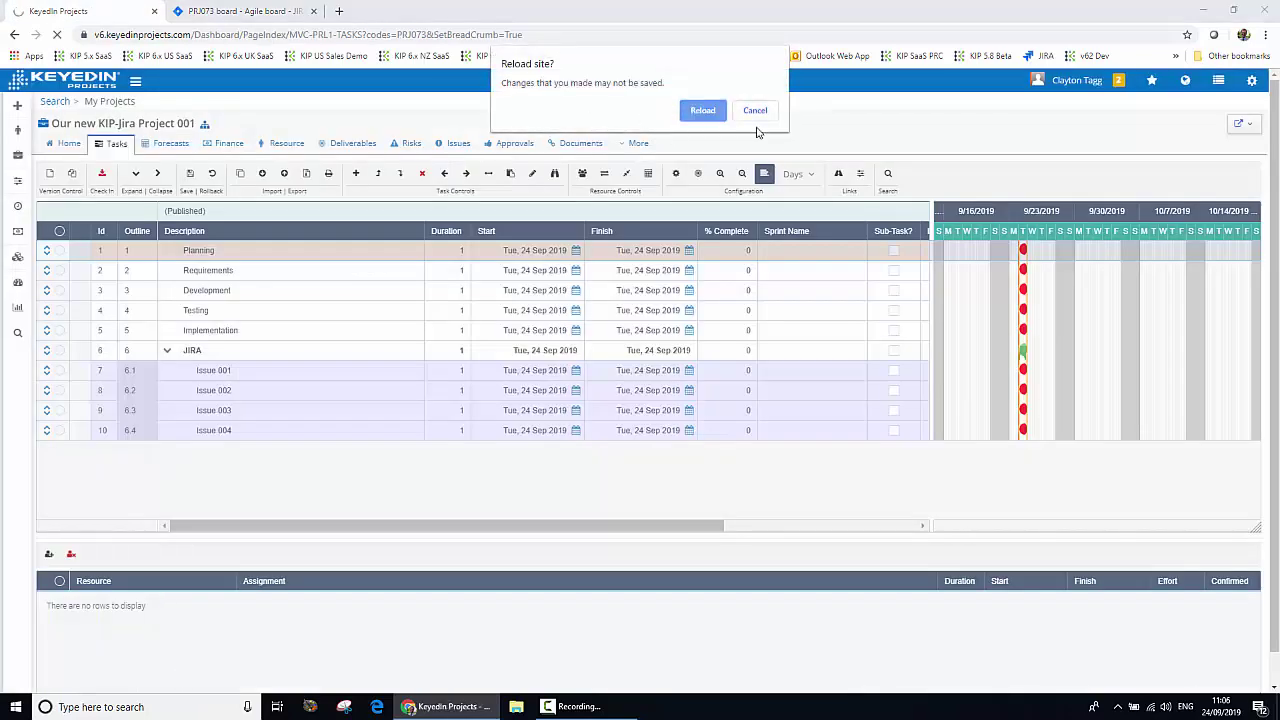
{"action": "left_click", "coordinate": [704, 111]}
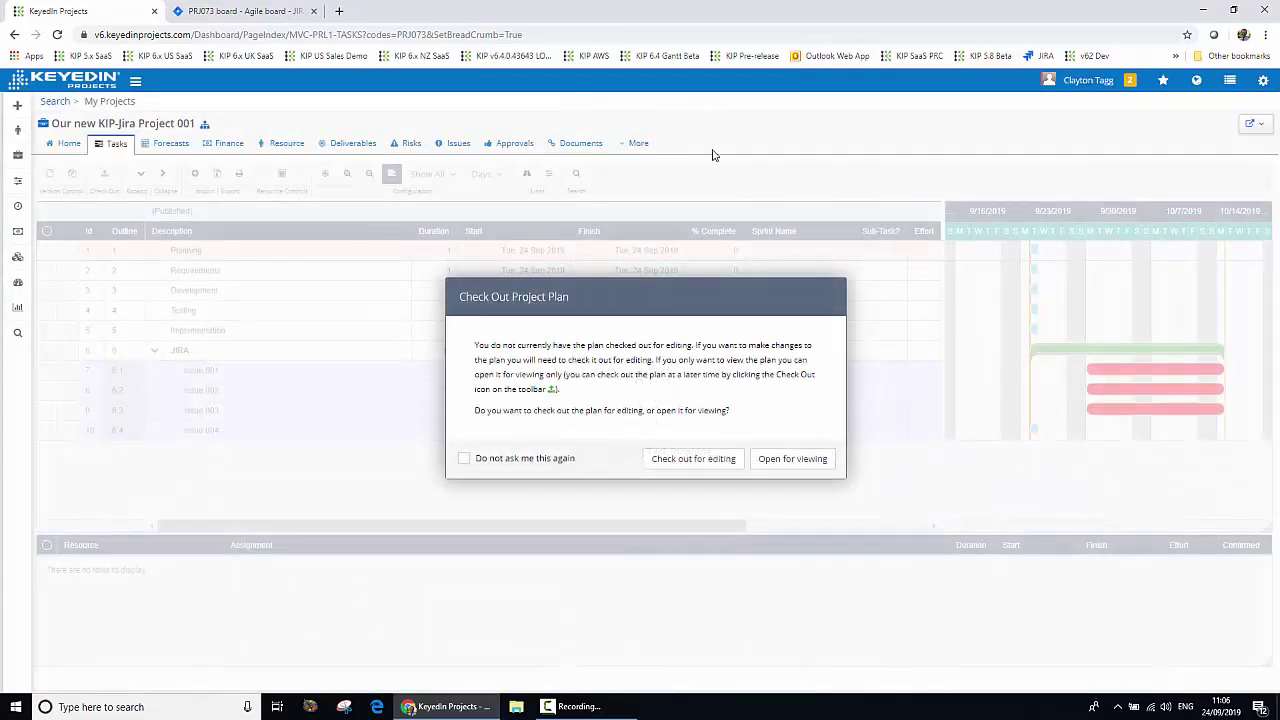
{"action": "left_click", "coordinate": [720, 465]}
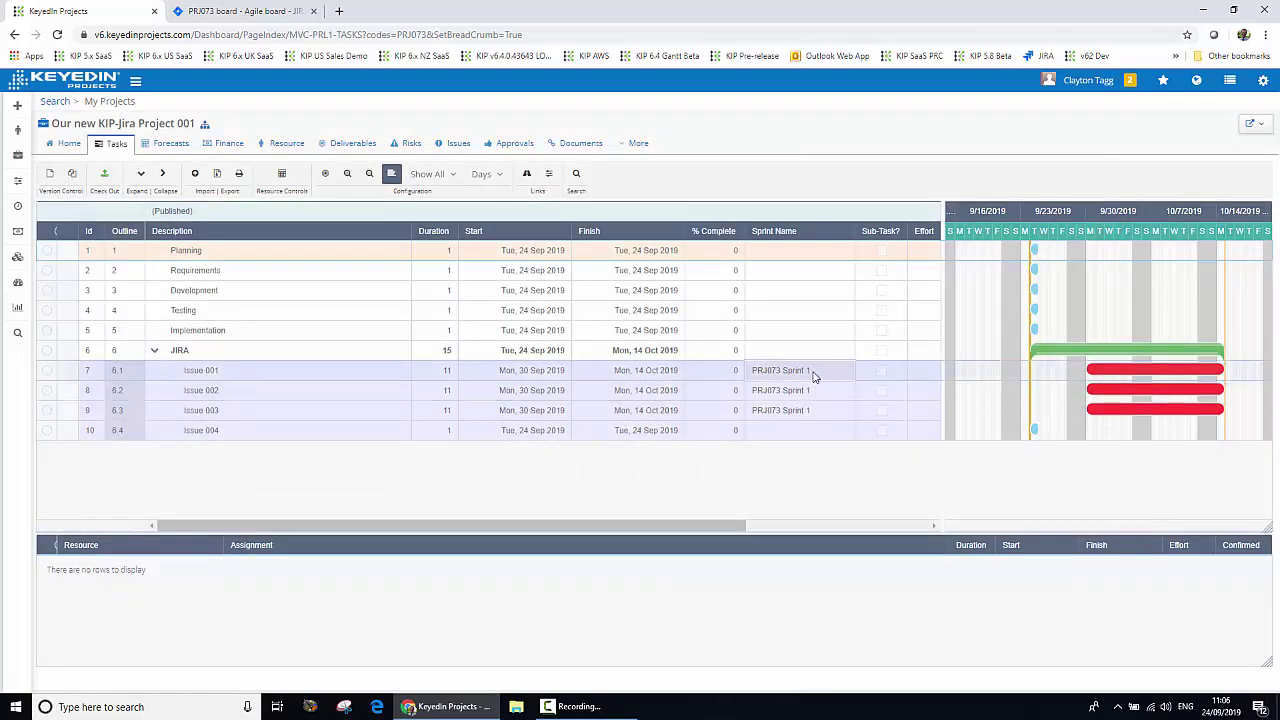
Step: Verify Issues 001–003 show PRJ073 Sprint 1 starting 30 Sep while Issue 004 has no sprint
{"action": "left_click", "coordinate": [813, 390]}
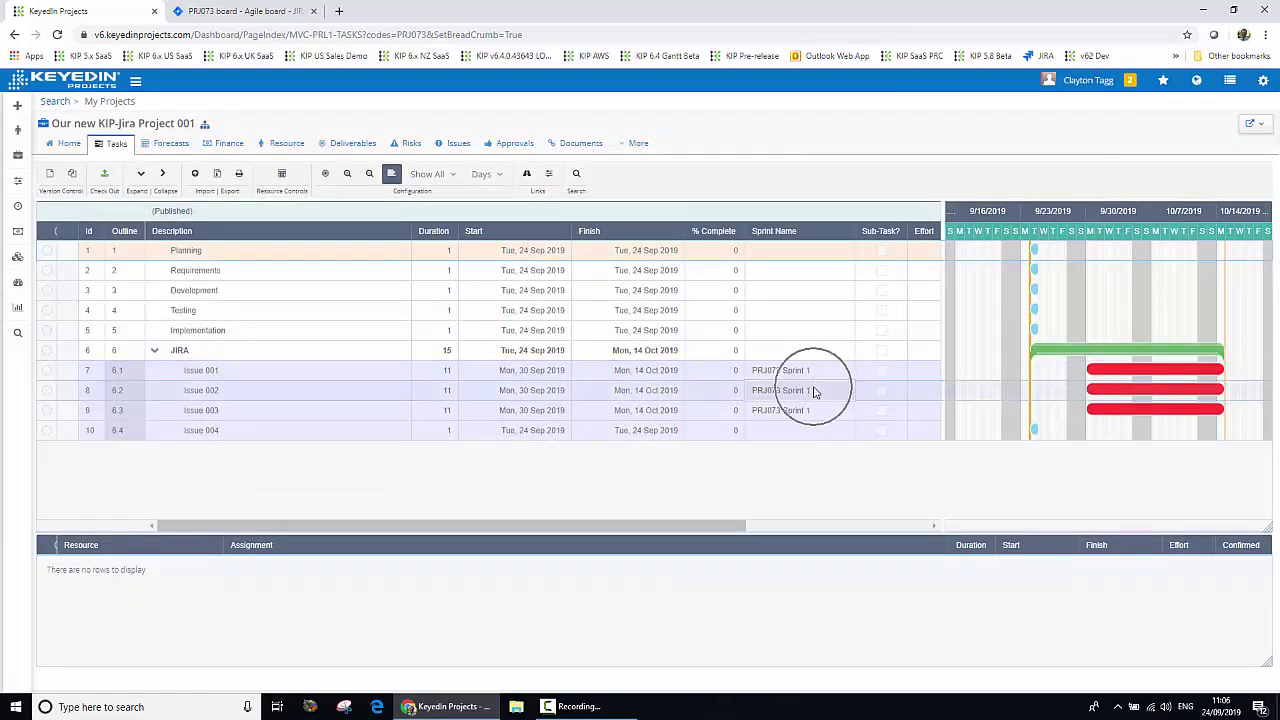
{"action": "left_click", "coordinate": [813, 428]}
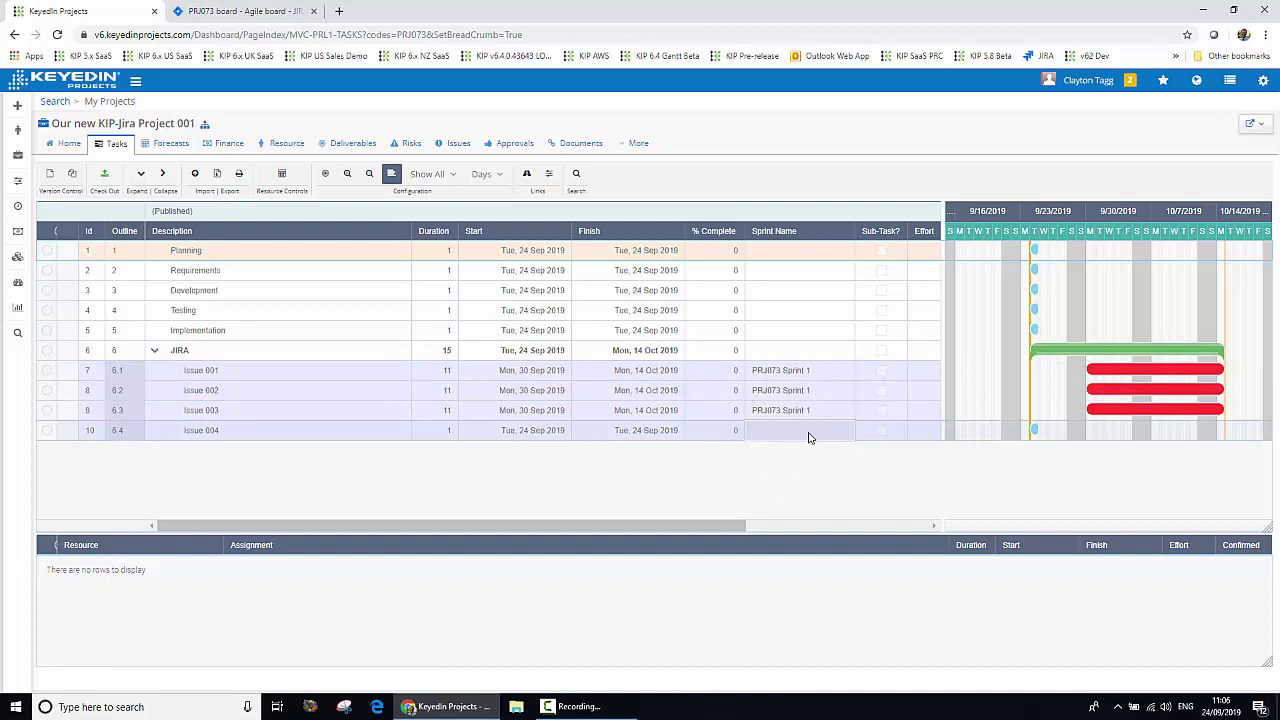
{"action": "left_click", "coordinate": [560, 375]}
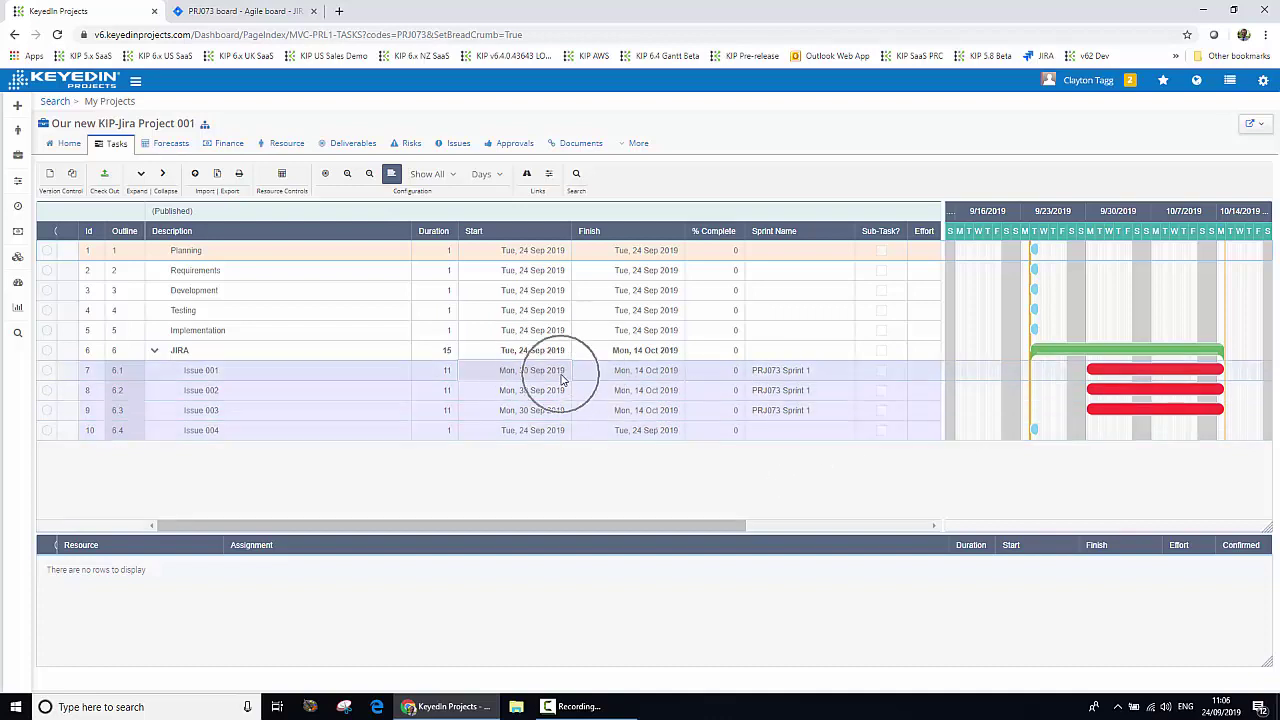
{"action": "left_click", "coordinate": [555, 390]}
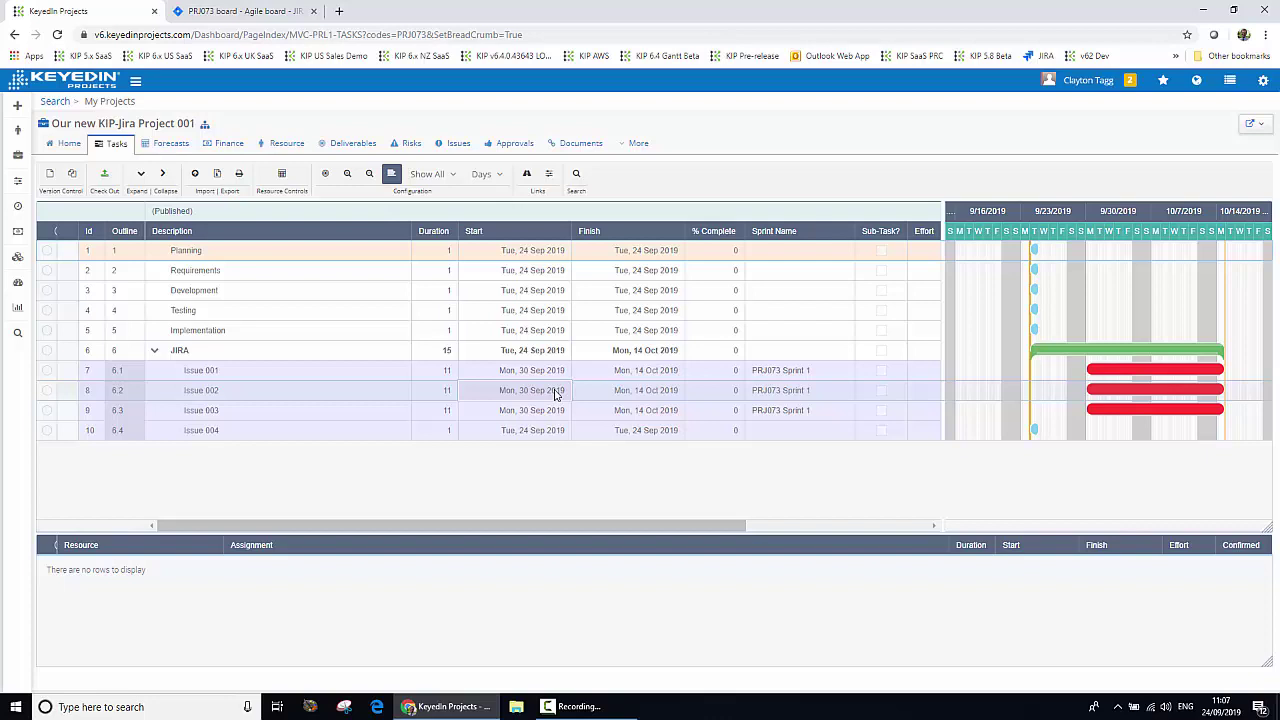
{"action": "left_click", "coordinate": [271, 12]}
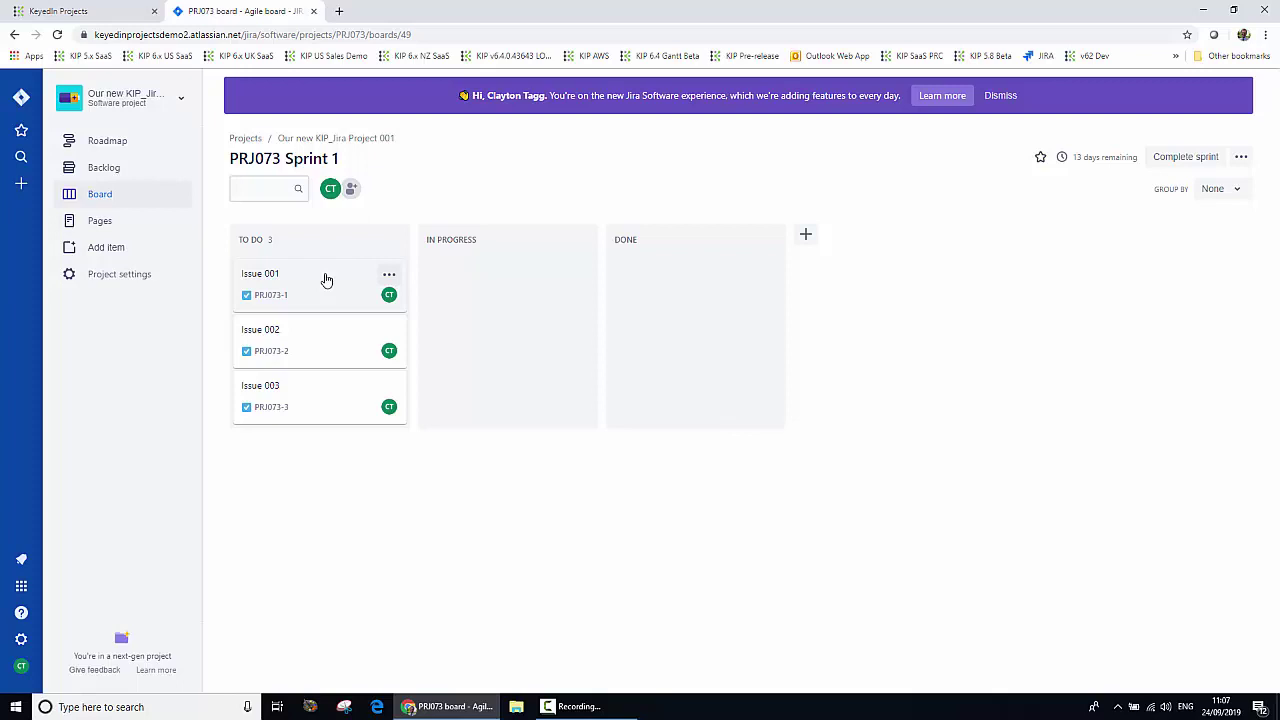
Step: Retitle PRJ073-1 from 'Issue 001' to 'New Issue 1' and close its details
{"action": "left_click", "coordinate": [268, 276]}
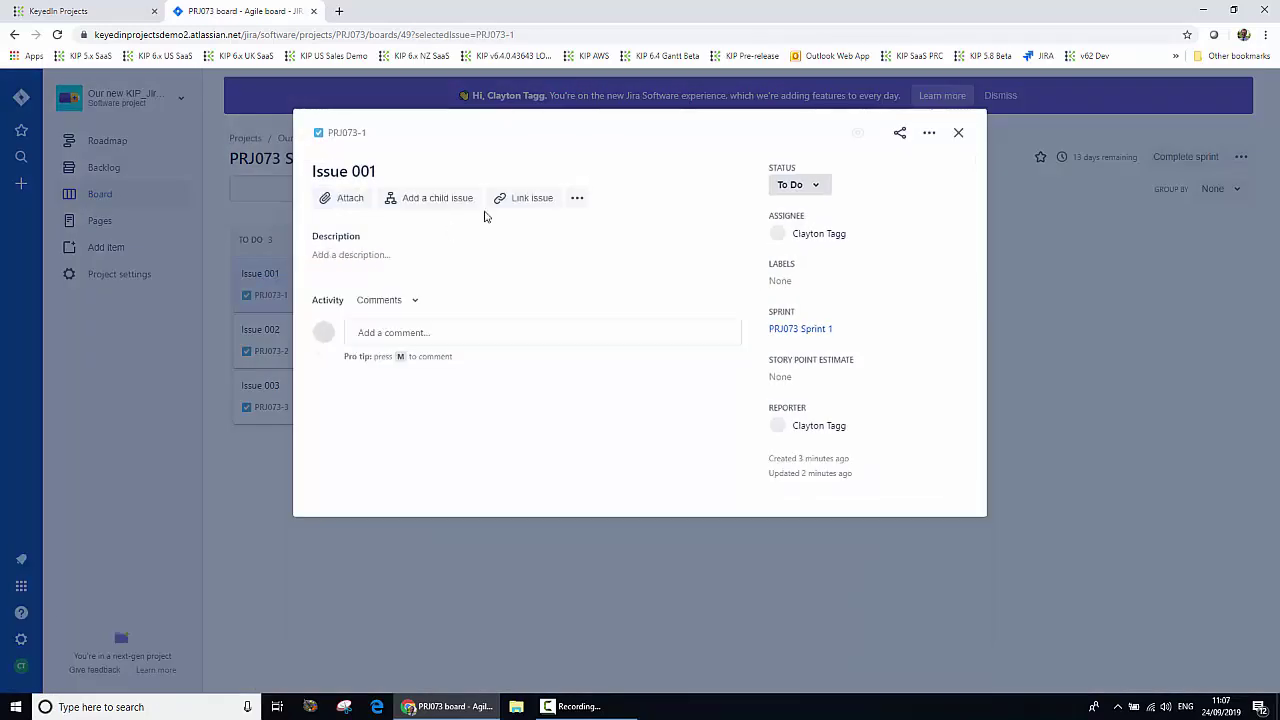
{"action": "left_click", "coordinate": [393, 173]}
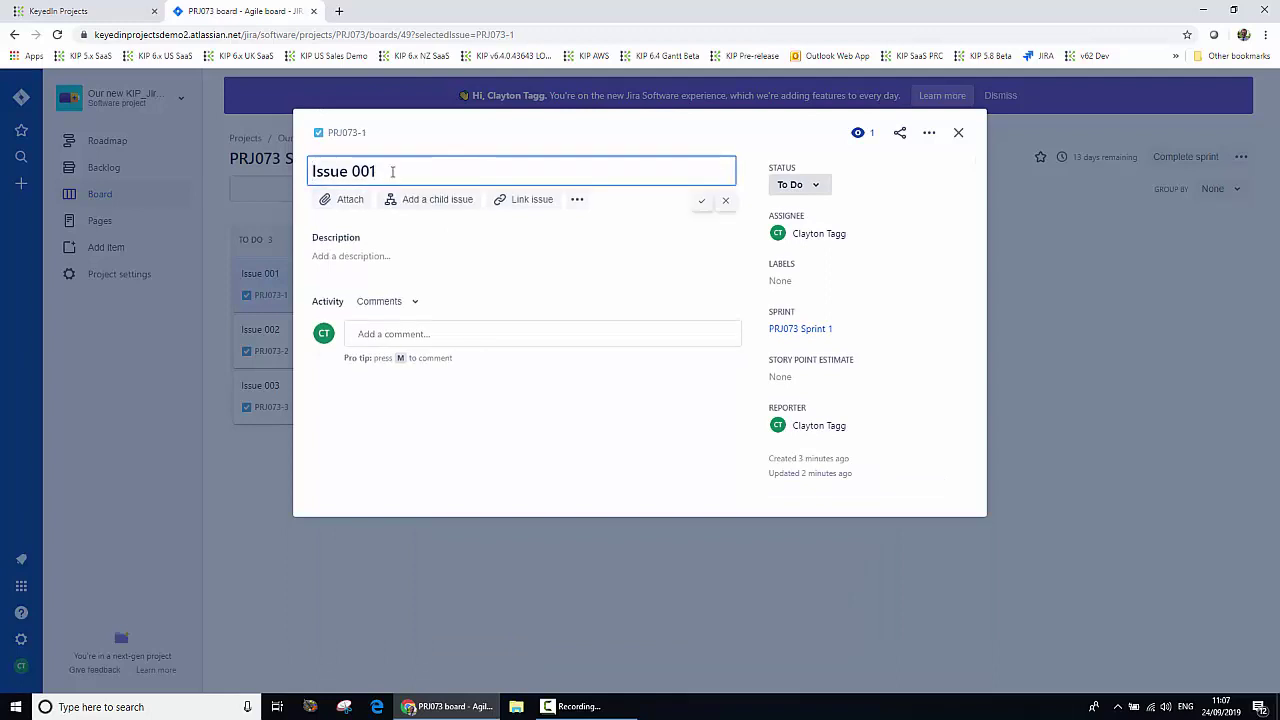
{"action": "left_click_drag", "start_coordinate": [377, 172], "coordinate": [297, 172]}
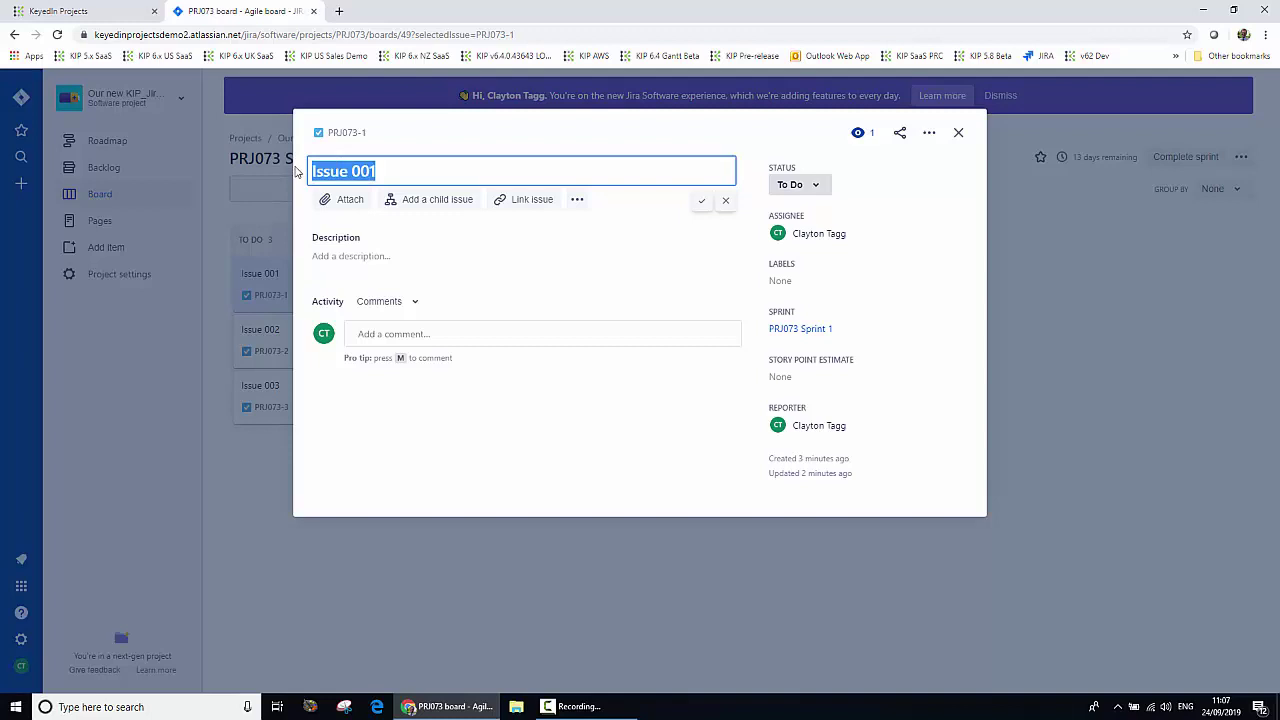
{"action": "type", "text": "New Is"}
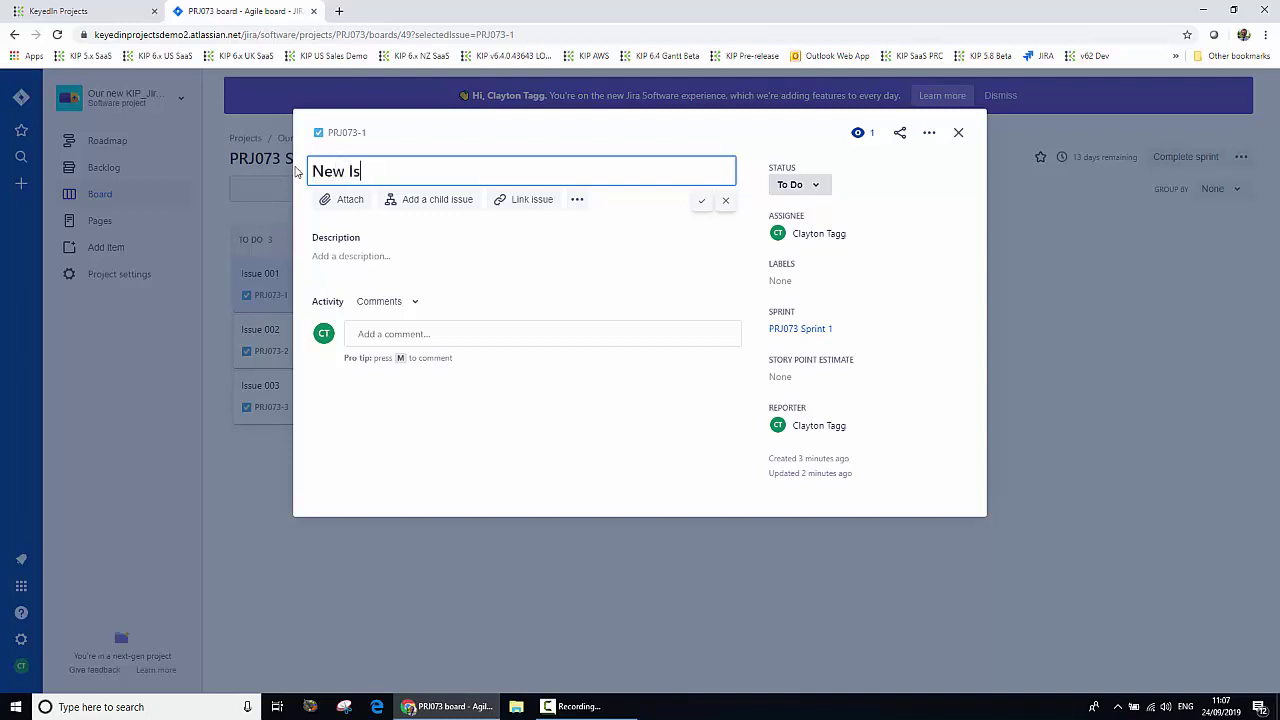
{"action": "type", "text": "sue 1"}
{"action": "left_click", "coordinate": [702, 201]}
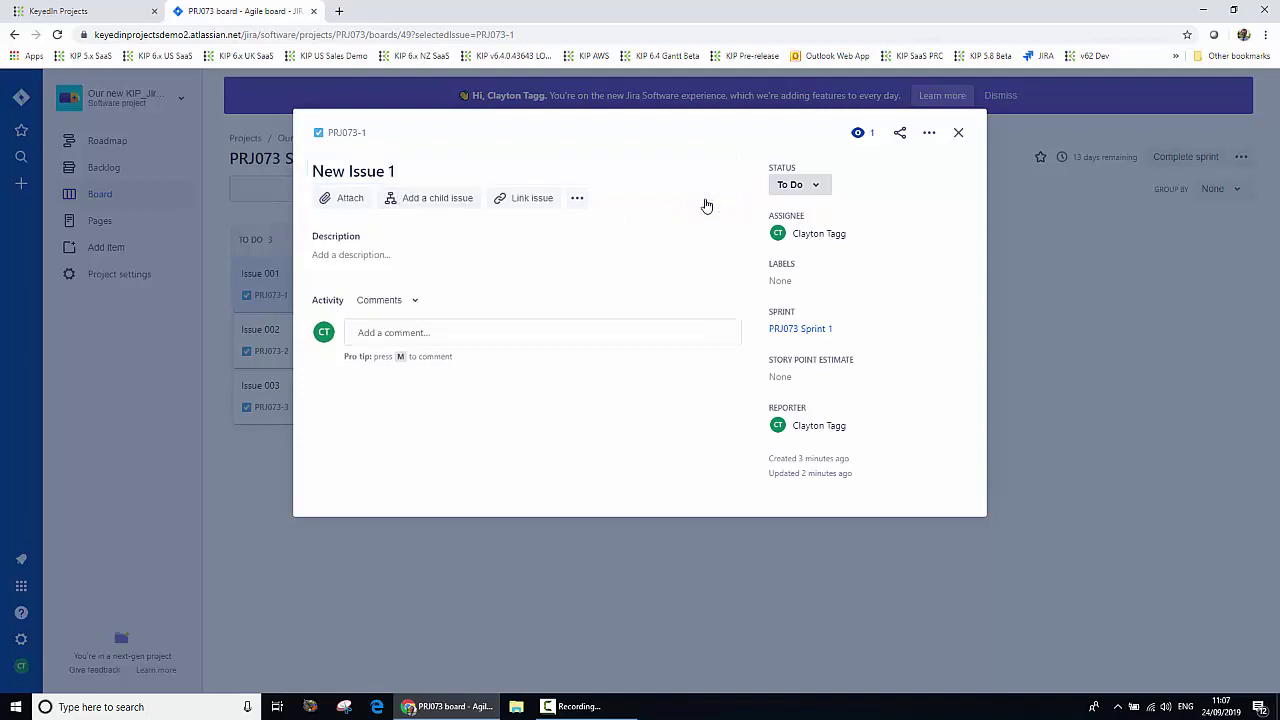
{"action": "left_click", "coordinate": [958, 132]}
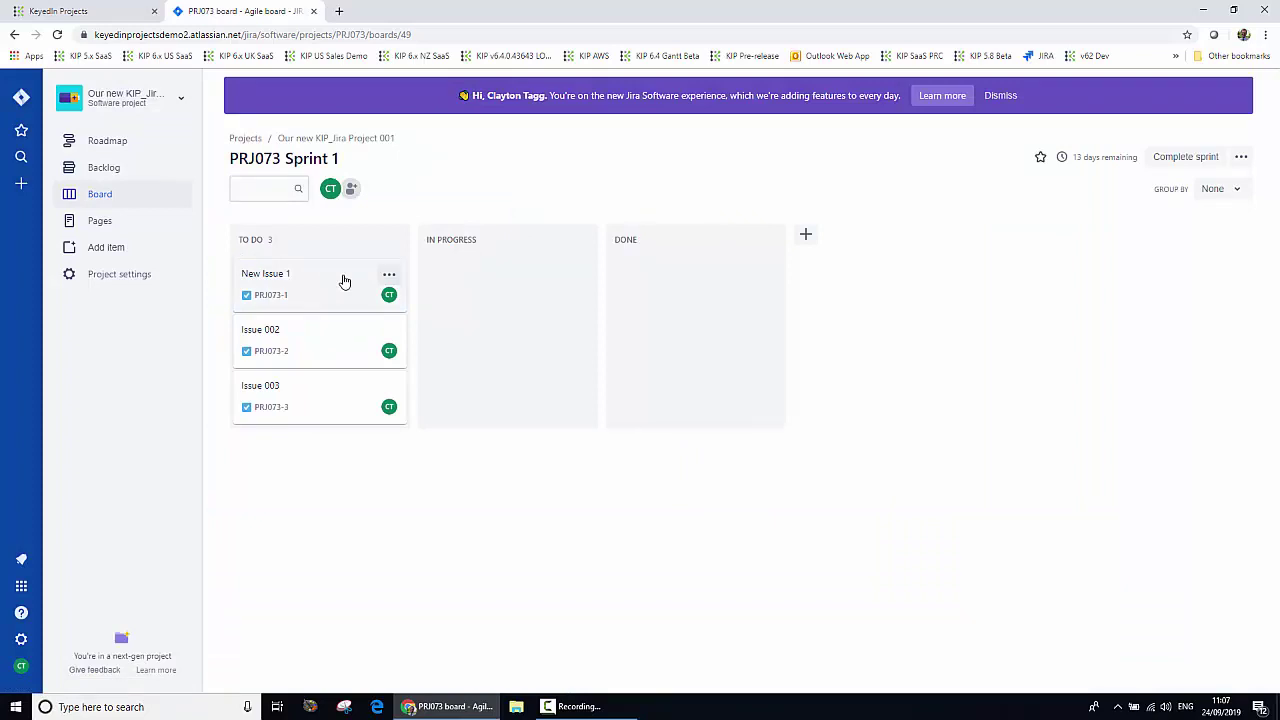
Step: Move New Issue 1 to In Progress and log 3h of time spent on it
{"action": "left_click_drag", "start_coordinate": [344, 281], "coordinate": [510, 335]}
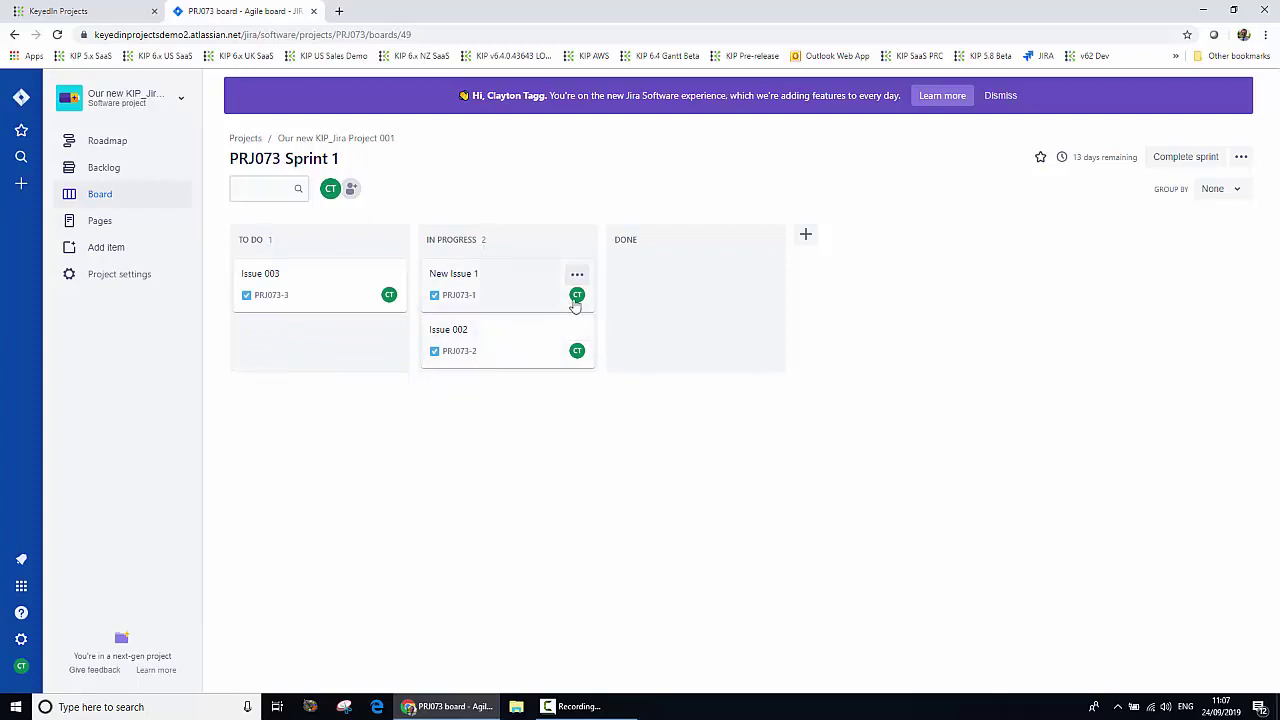
{"action": "left_click", "coordinate": [475, 277]}
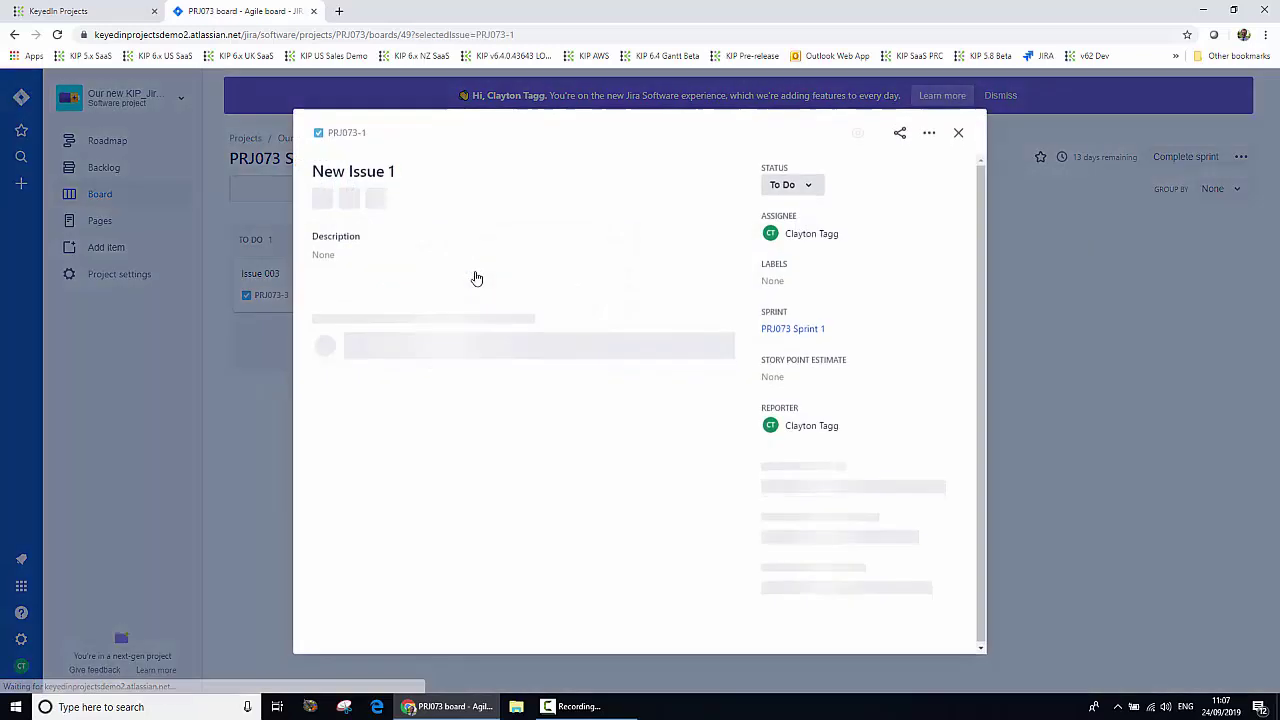
{"action": "left_click", "coordinate": [930, 134]}
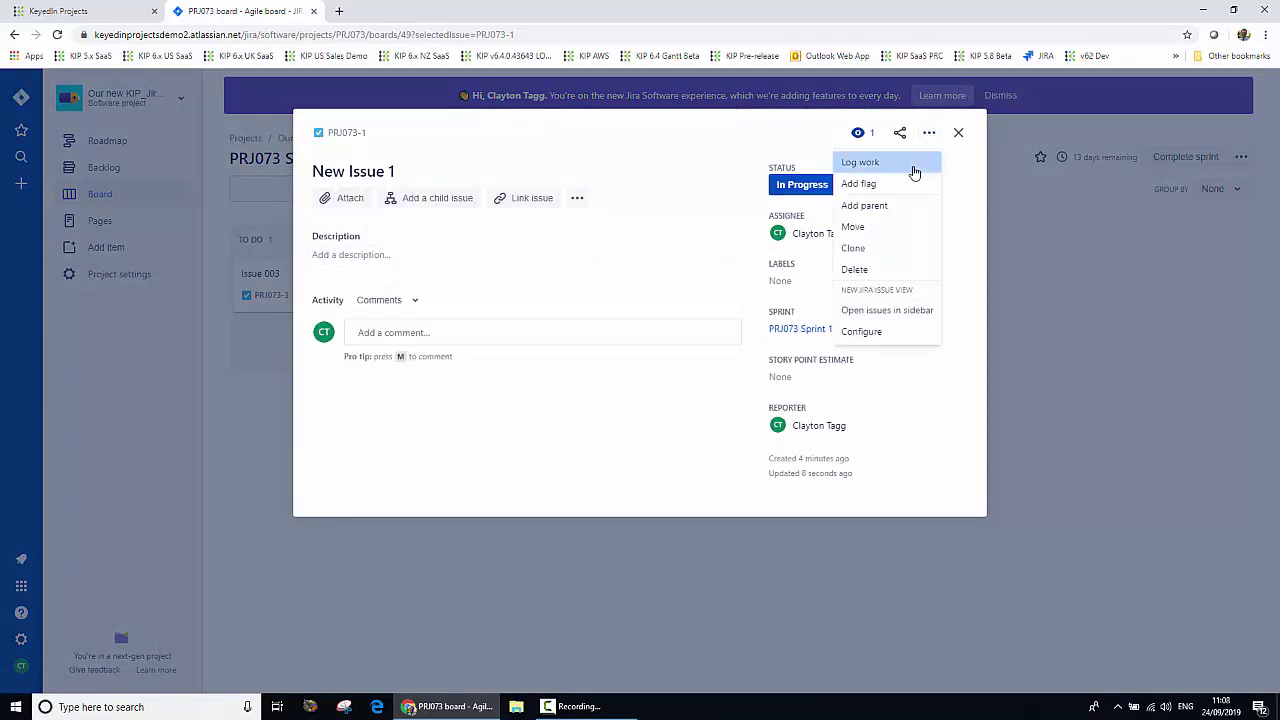
{"action": "left_click", "coordinate": [906, 164]}
{"action": "left_click", "coordinate": [567, 183]}
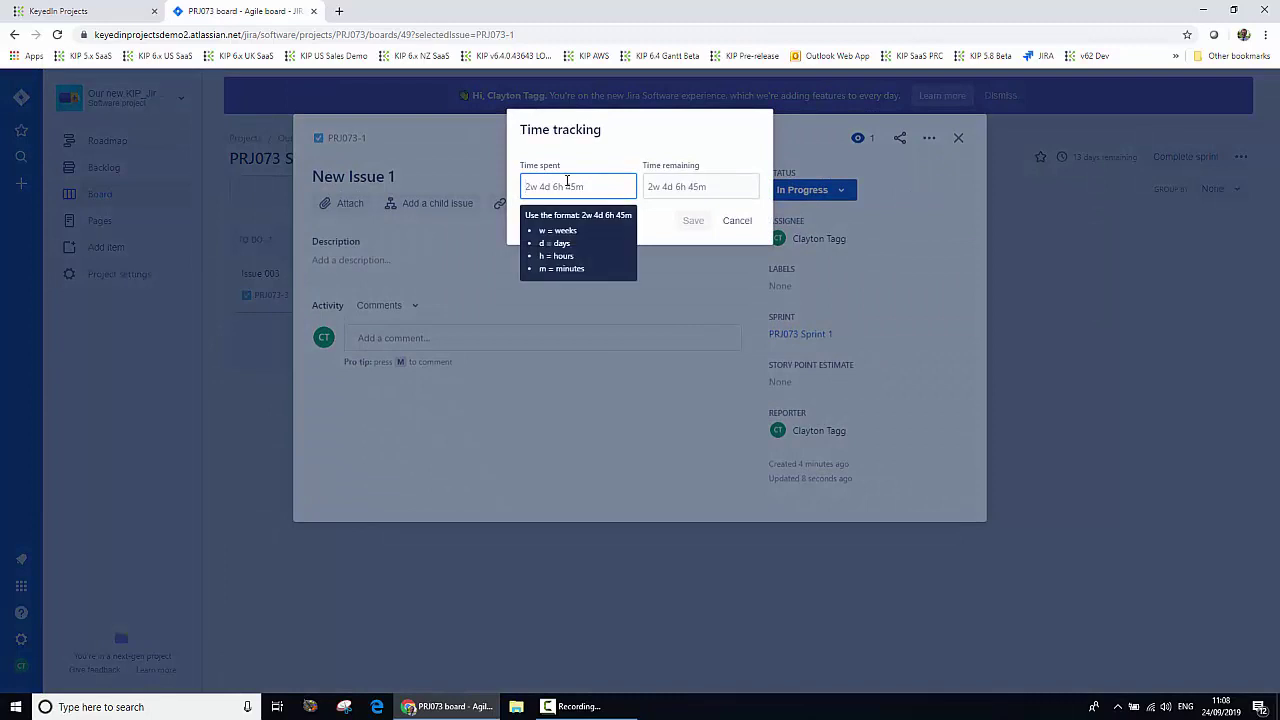
{"action": "type", "text": "3"}
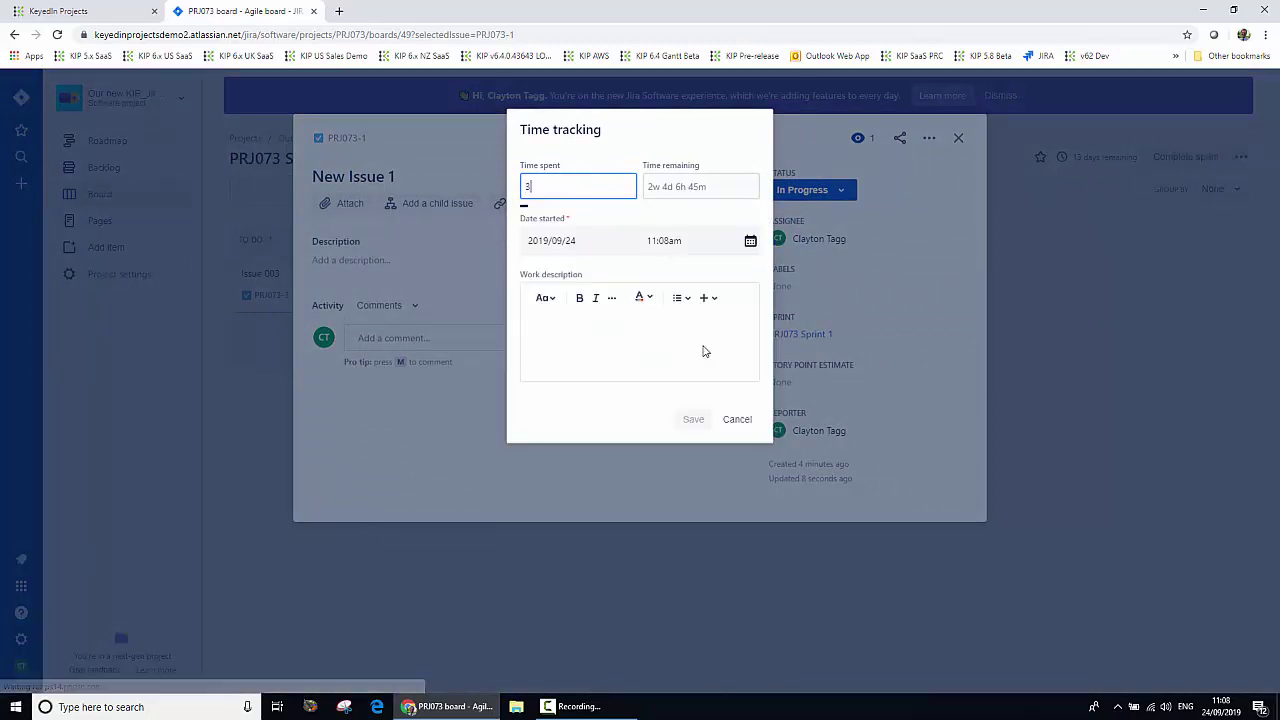
{"action": "type", "text": "h"}
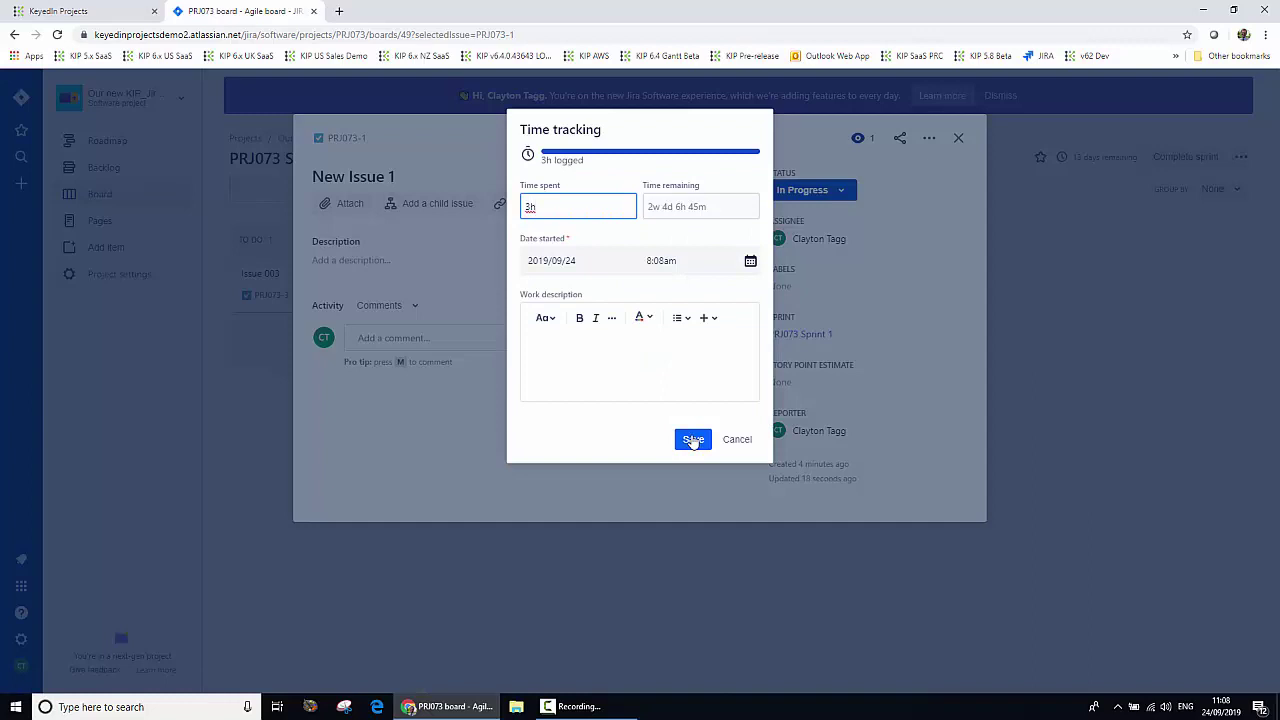
{"action": "left_click", "coordinate": [693, 440]}
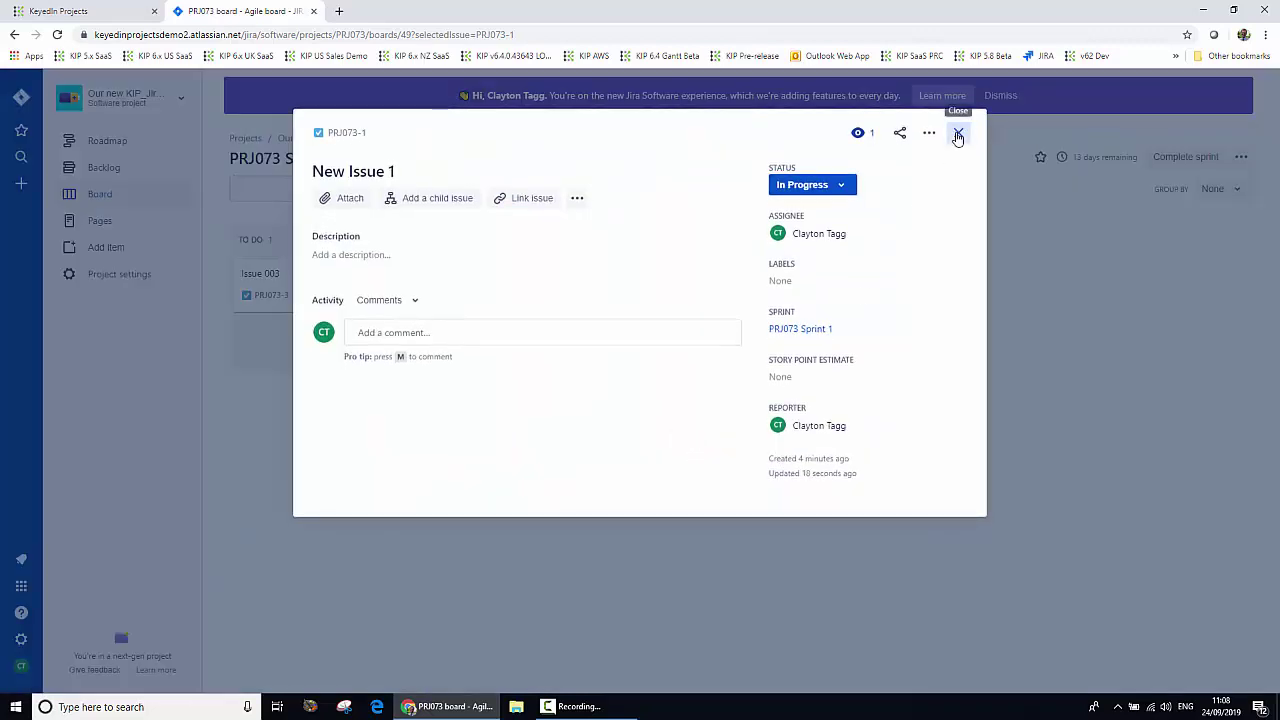
{"action": "left_click", "coordinate": [957, 134]}
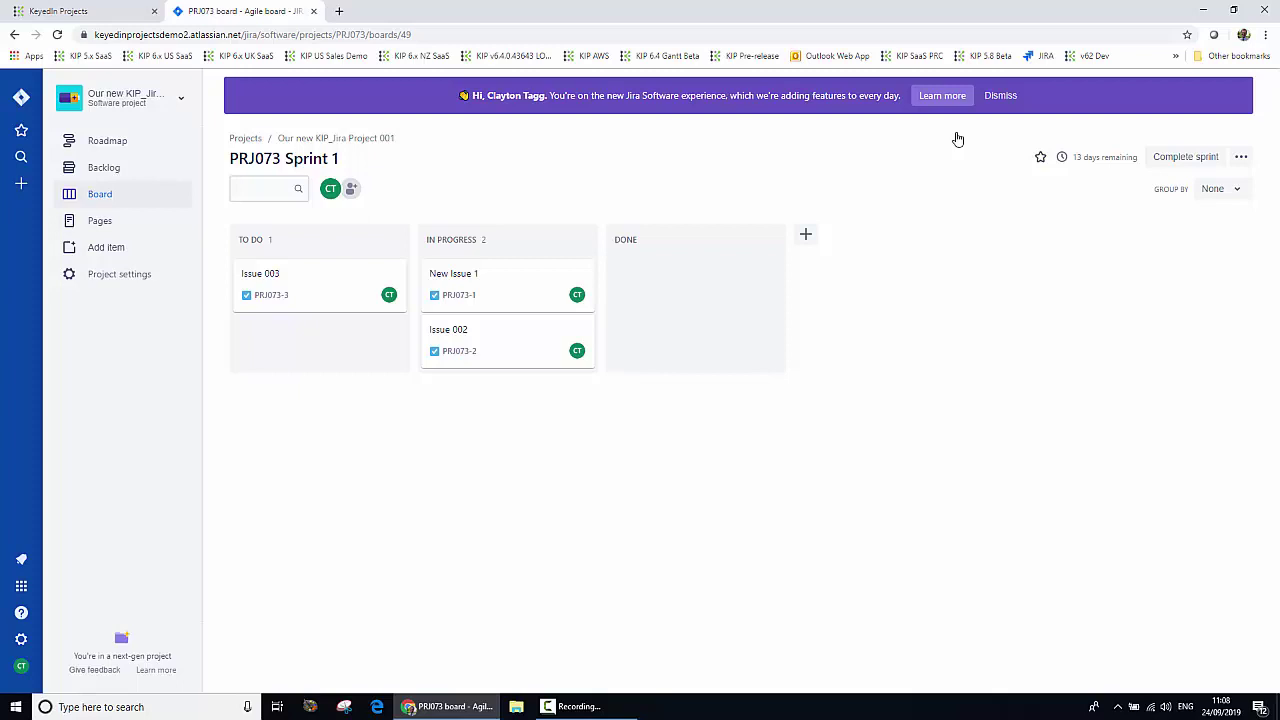
Step: Reload the KeyedIn task plan, check it out for editing, and review the 50% complete values
{"action": "left_click", "coordinate": [121, 12]}
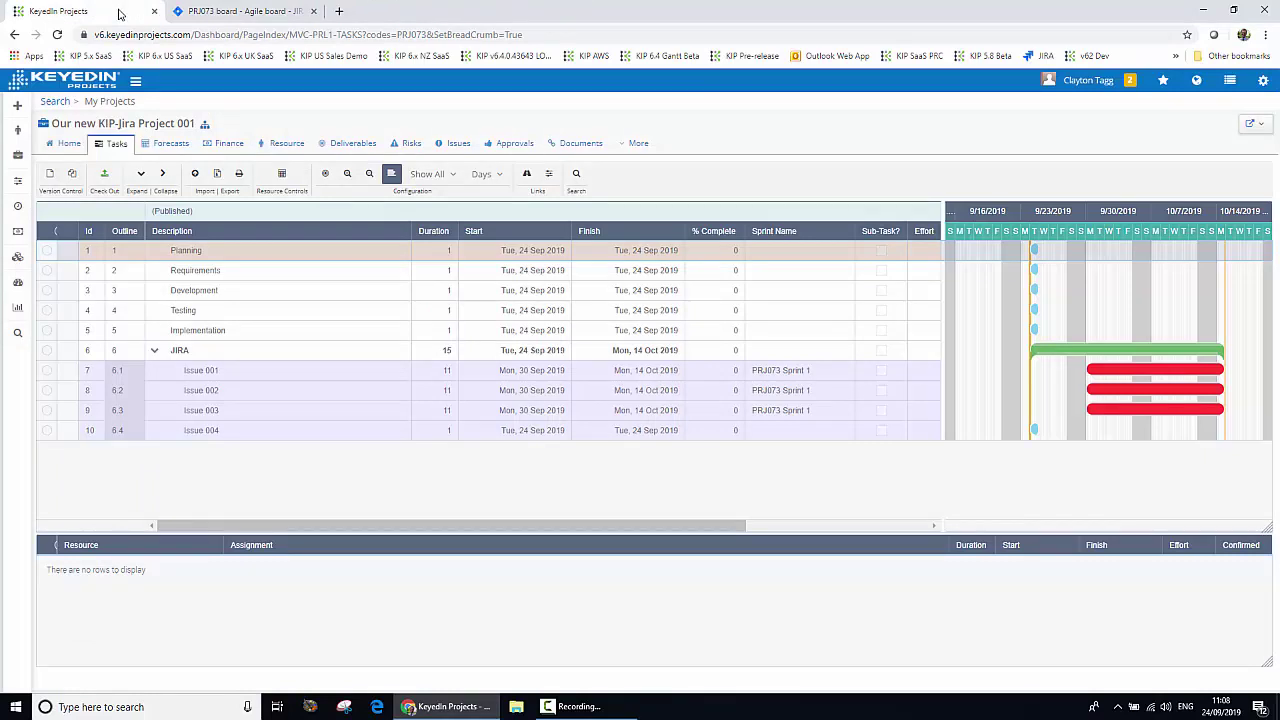
{"action": "key", "text": "F5"}
{"action": "left_click", "coordinate": [701, 111]}
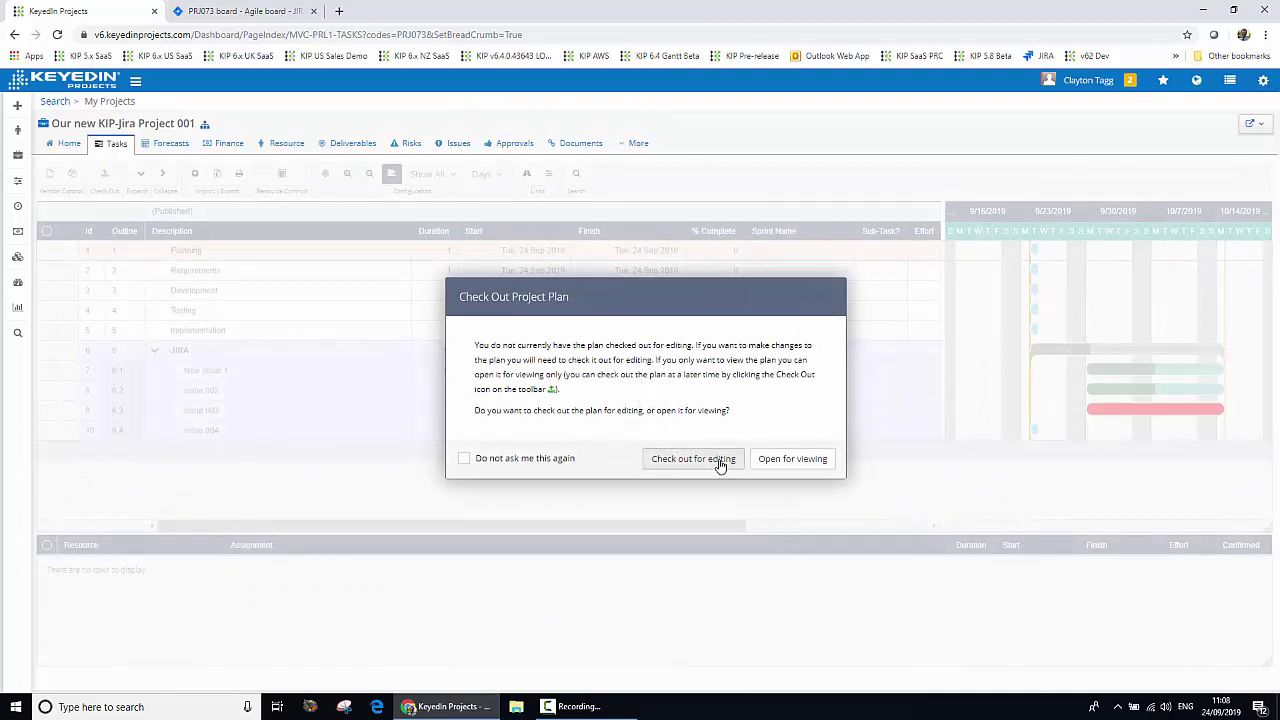
{"action": "left_click", "coordinate": [719, 463]}
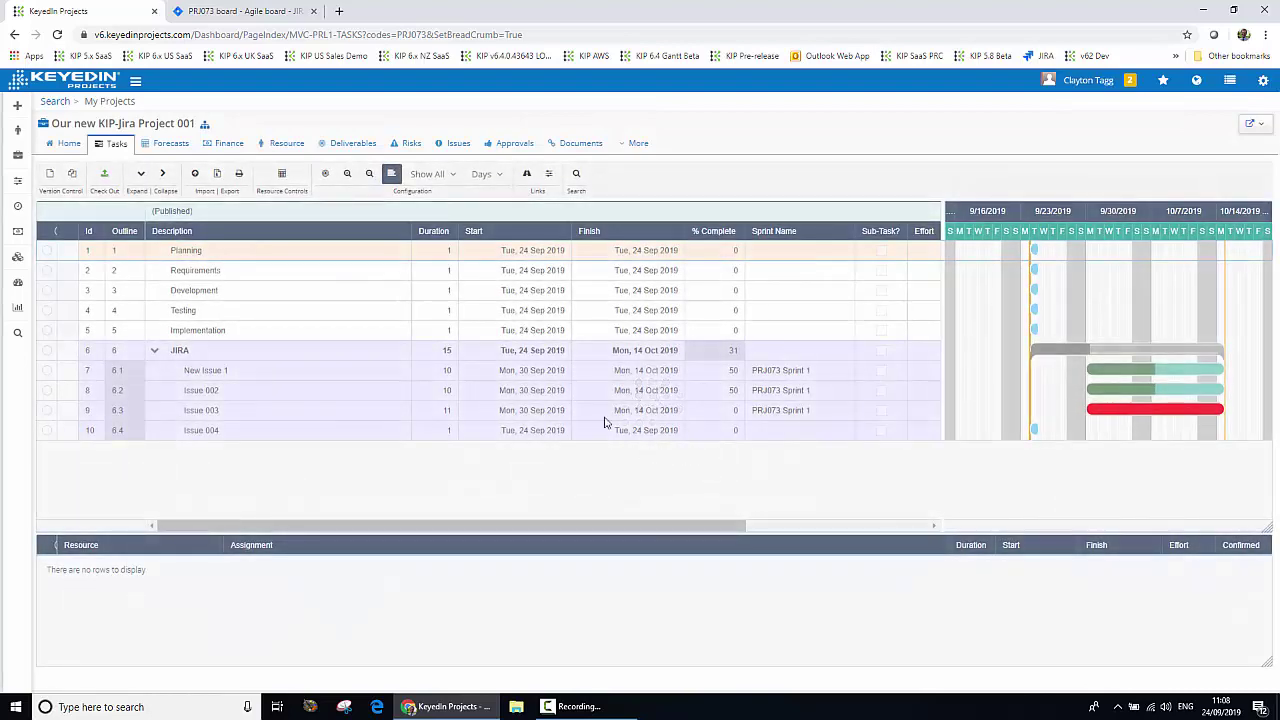
{"action": "left_click", "coordinate": [239, 374]}
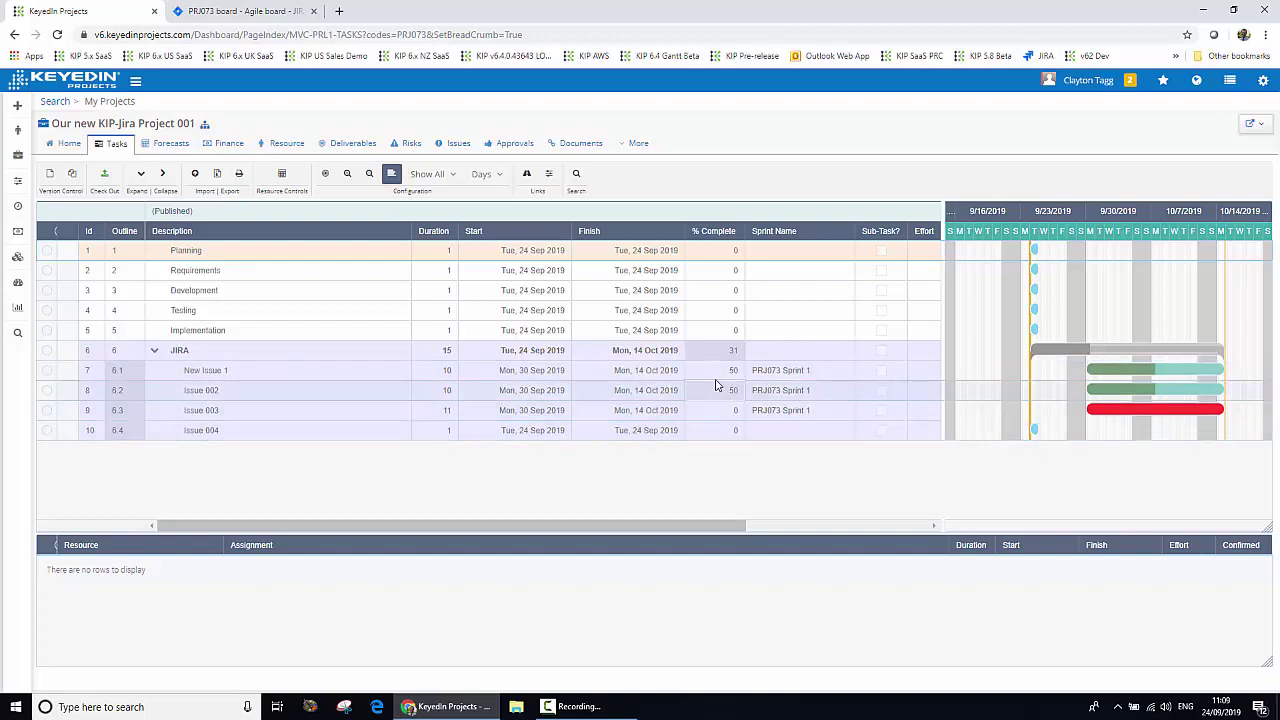
{"action": "key", "text": "ctrl"}
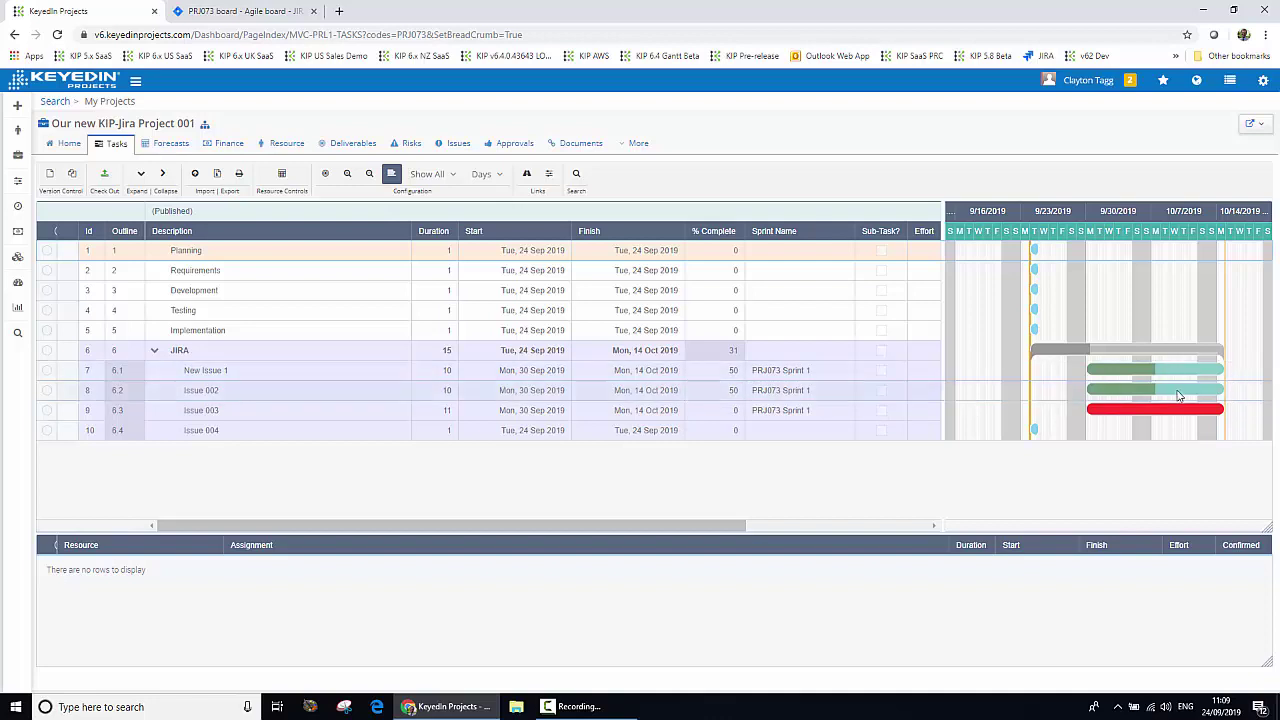
{"action": "left_click", "coordinate": [1145, 380]}
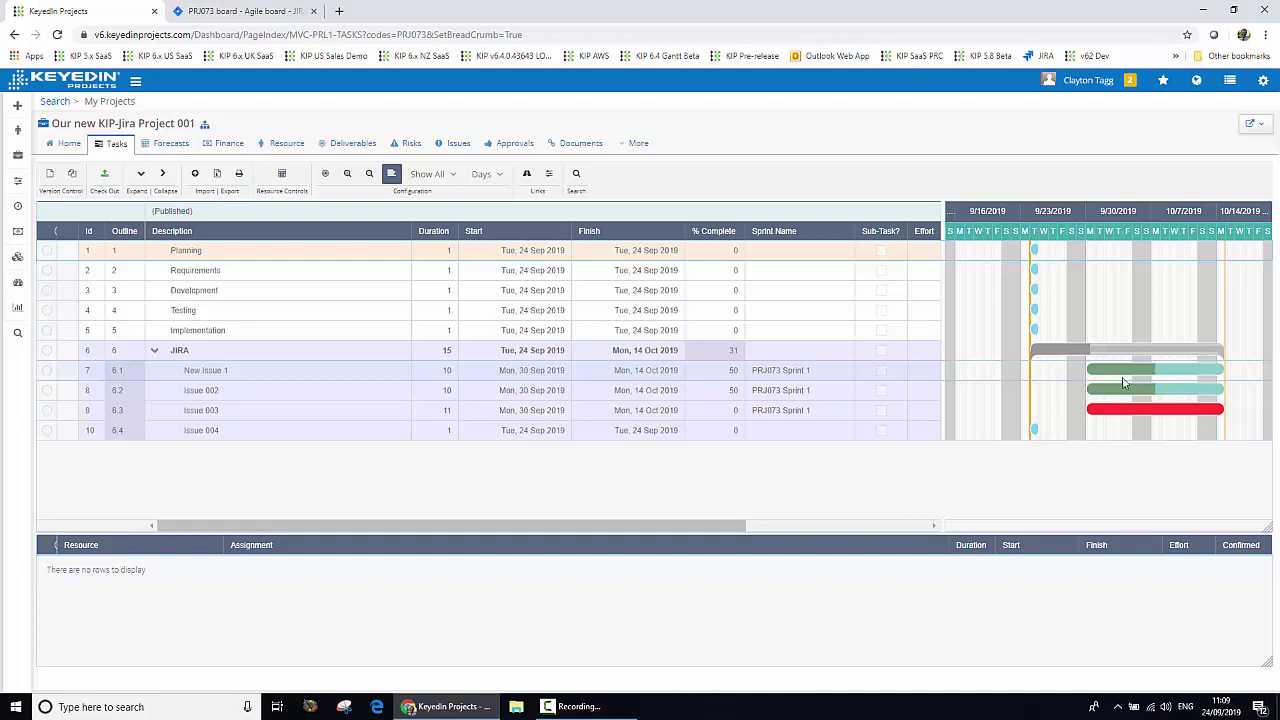
Step: Open the timesheet and check the 3.00 hours on Tue 9/24 for New Issue 1
{"action": "left_click", "coordinate": [16, 212]}
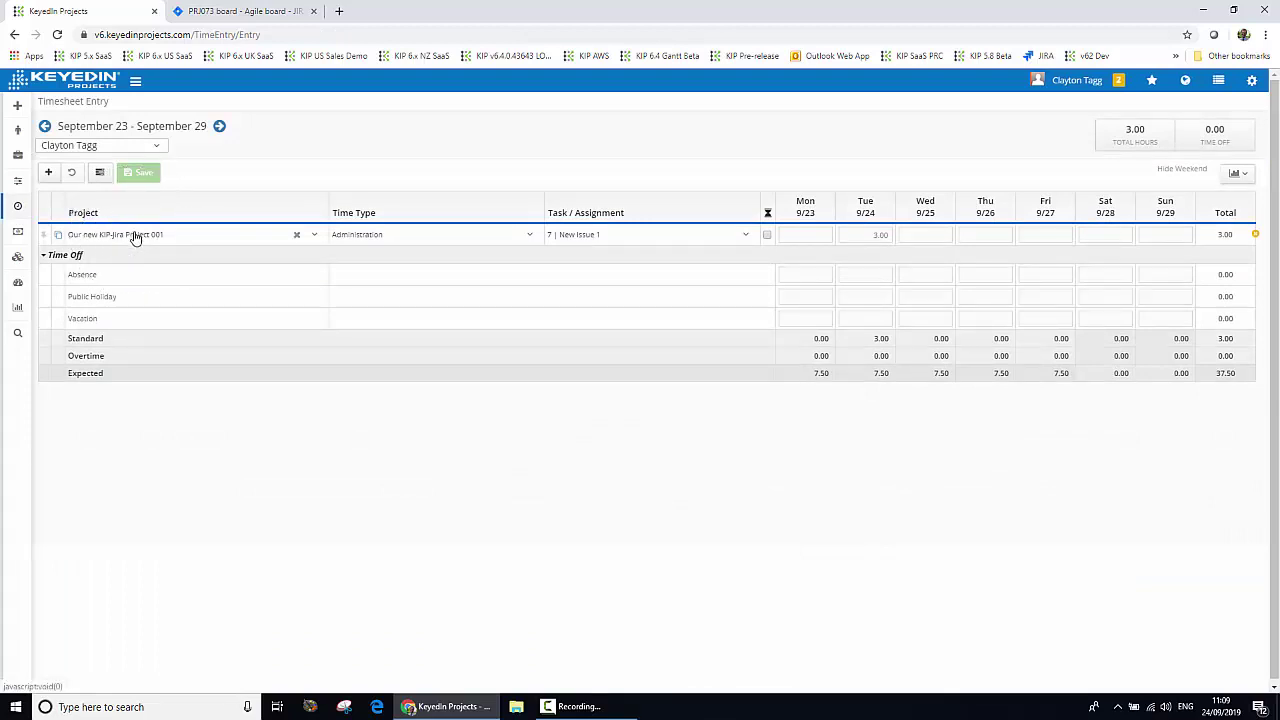
{"action": "left_click", "coordinate": [600, 240]}
{"action": "left_click", "coordinate": [878, 236]}
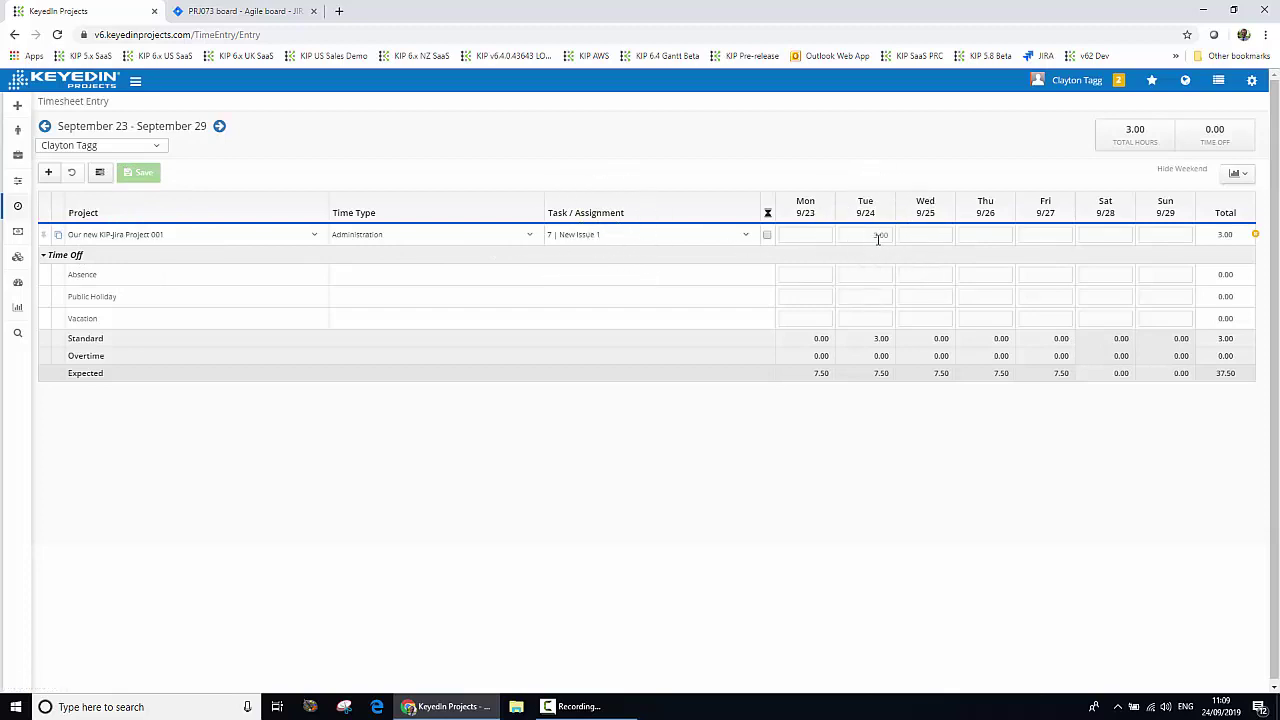